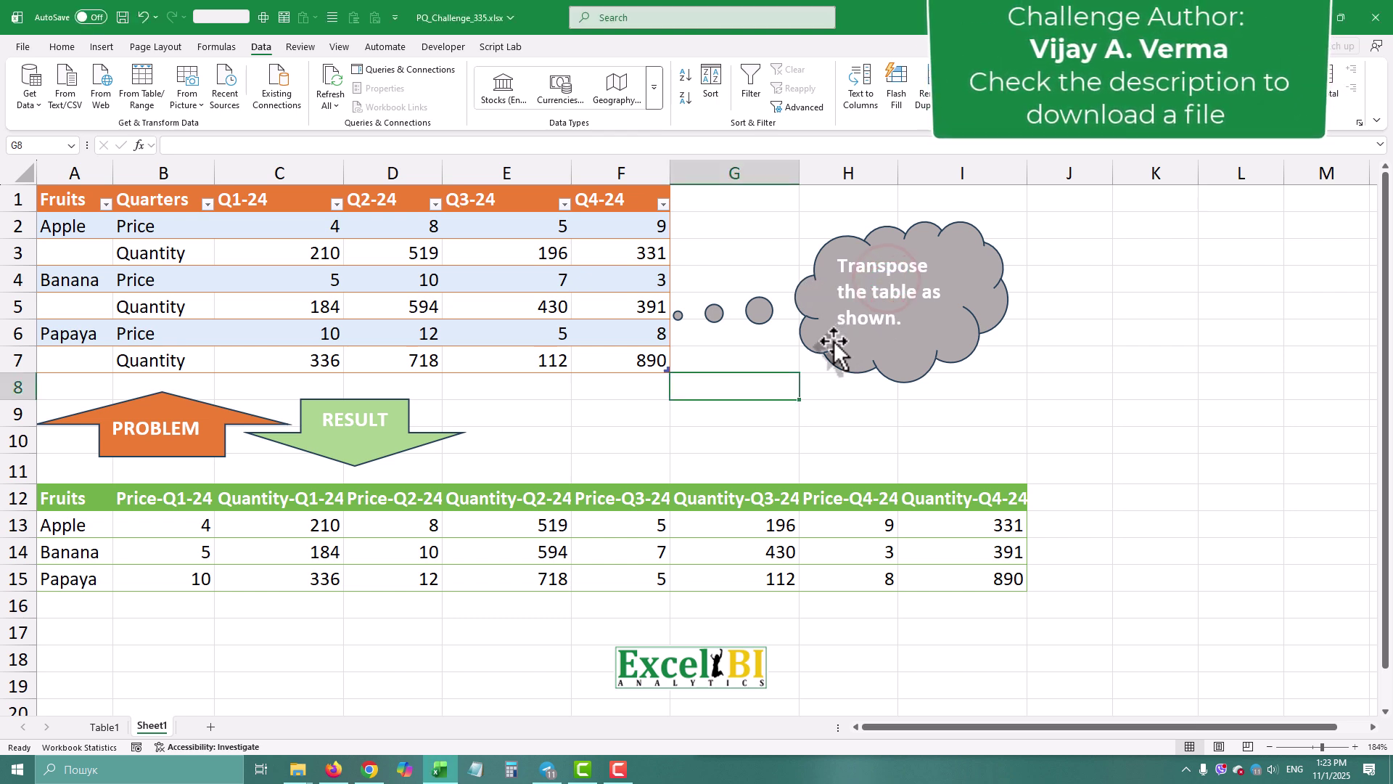
Step: Review the source fruit table, the expected Price-Quarter result headers and Banana's Q3-24 quantity 430
left_click_drag(56, 194, 633, 361)
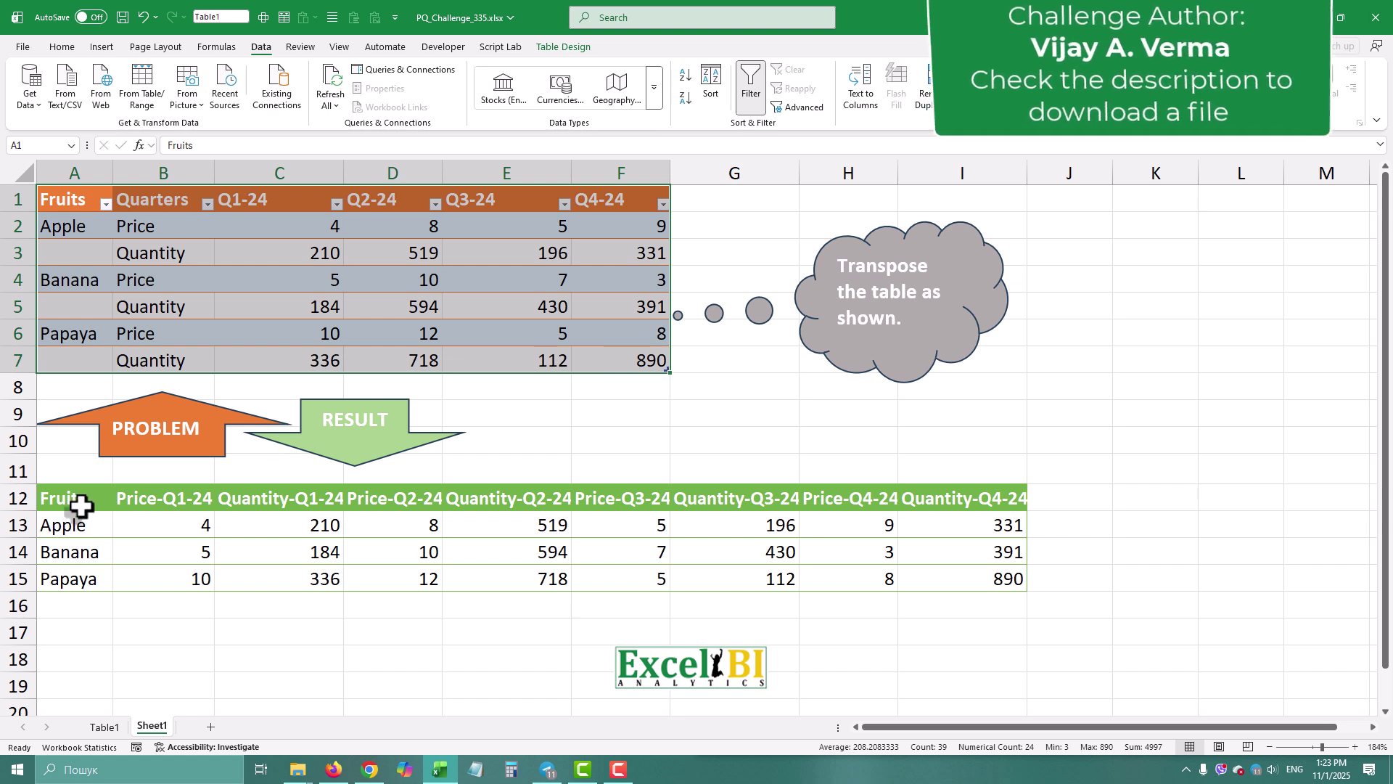
left_click_drag(80, 506, 911, 569)
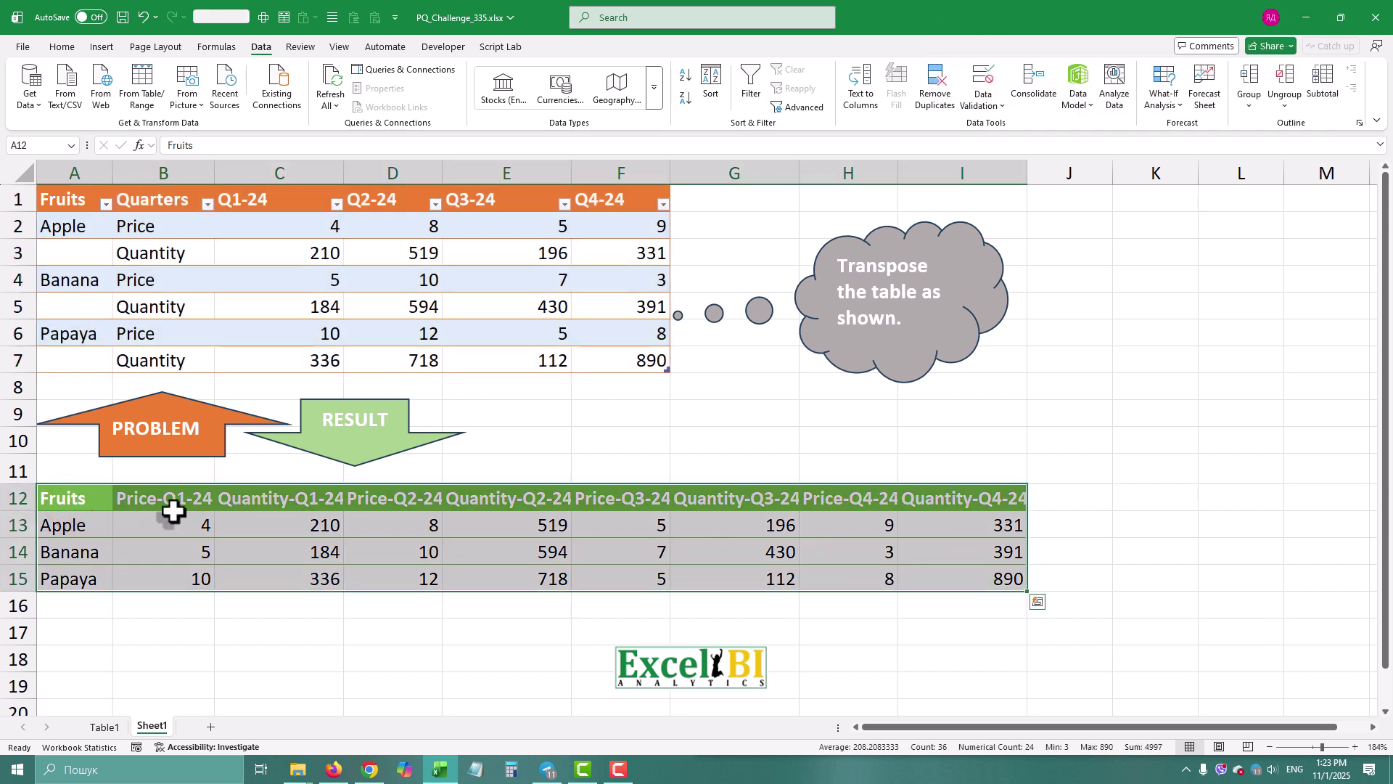
left_click_drag(168, 499, 969, 495)
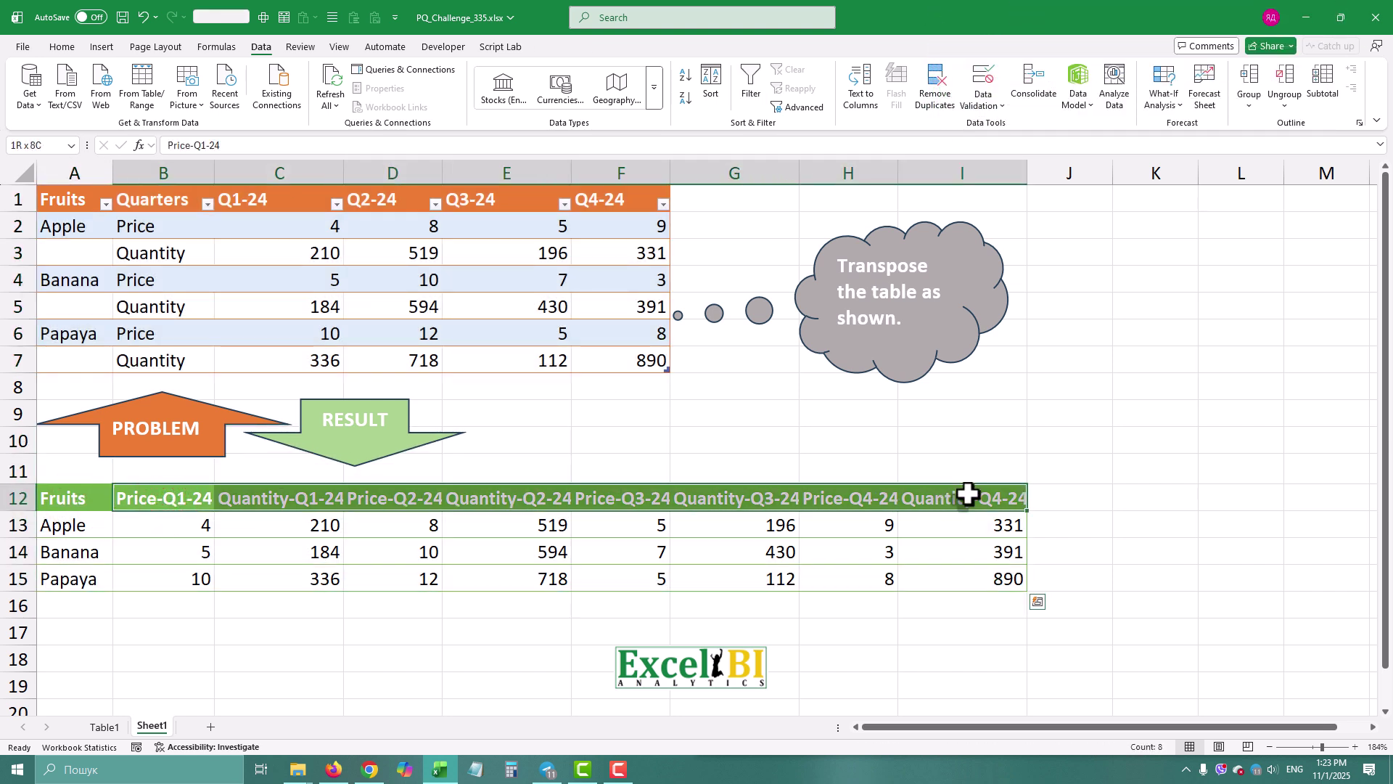
left_click(148, 175)
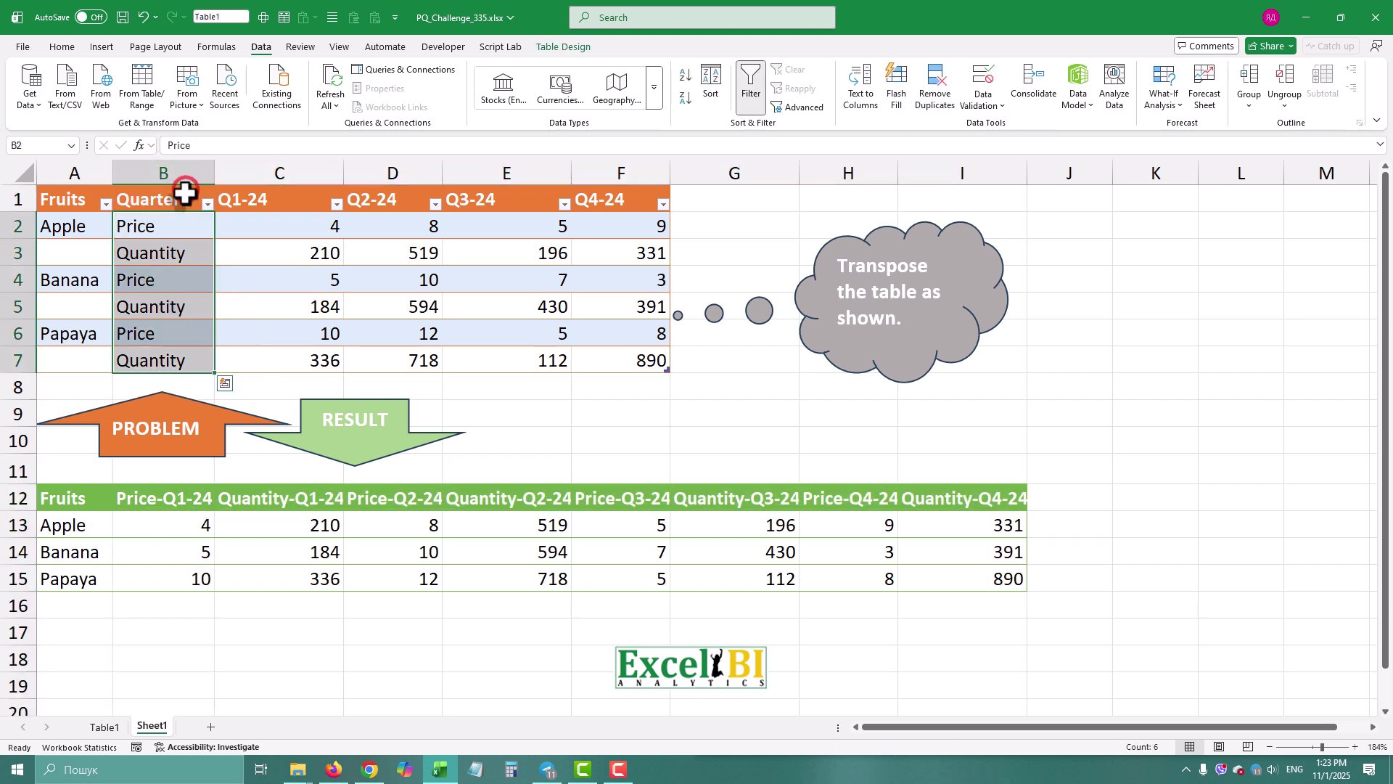
left_click_drag(189, 194, 616, 199)
left_click(473, 294)
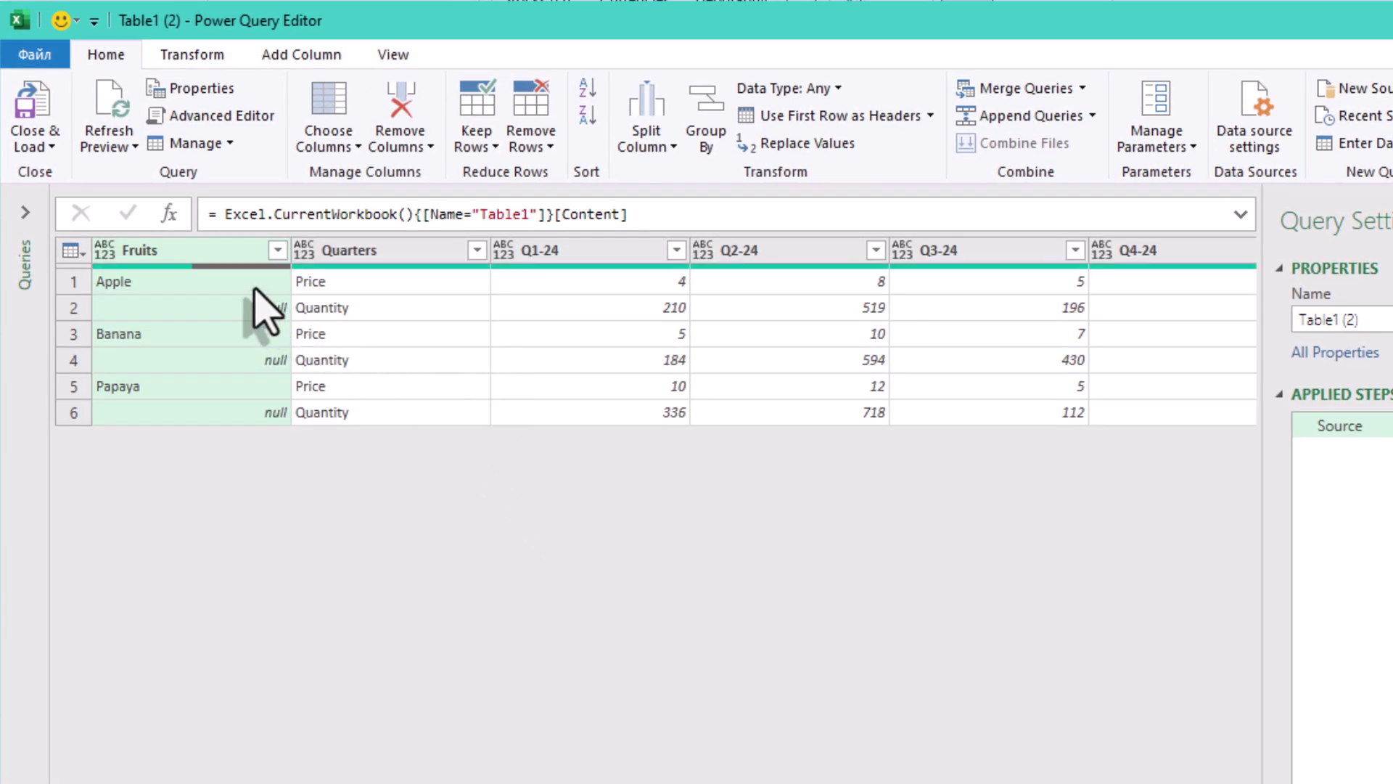
Step: Fill the null Fruits cells down so each Quantity row carries its fruit name
left_click(191, 252)
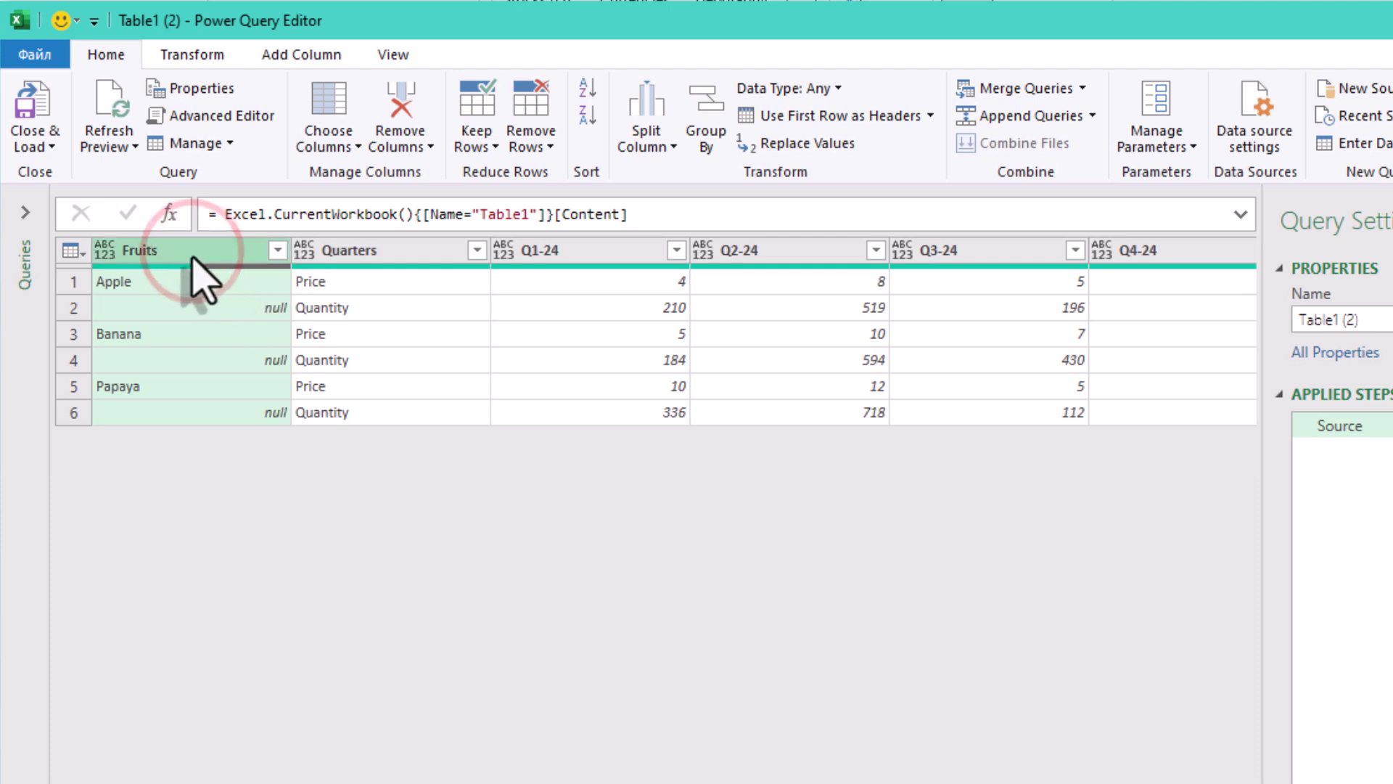
left_click(231, 310)
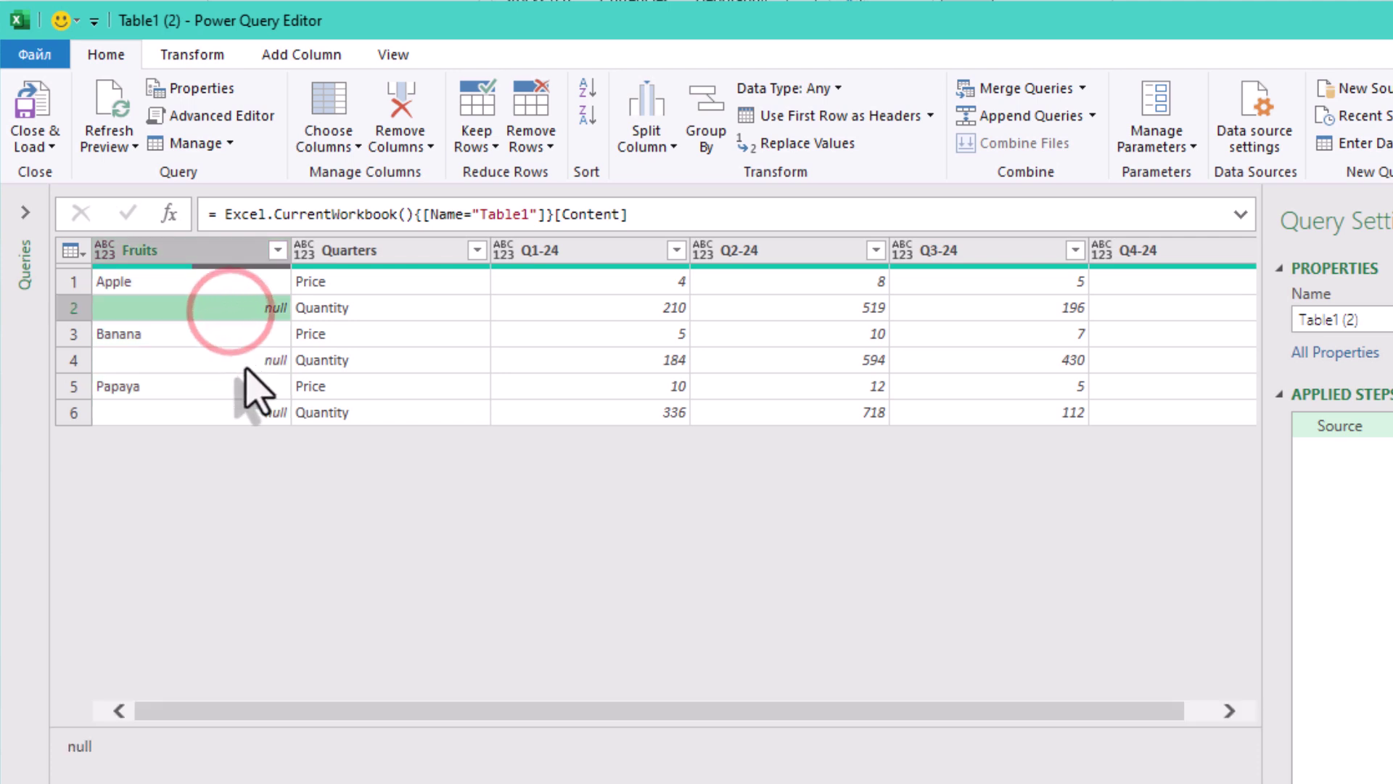
left_click(245, 361)
left_click(268, 414)
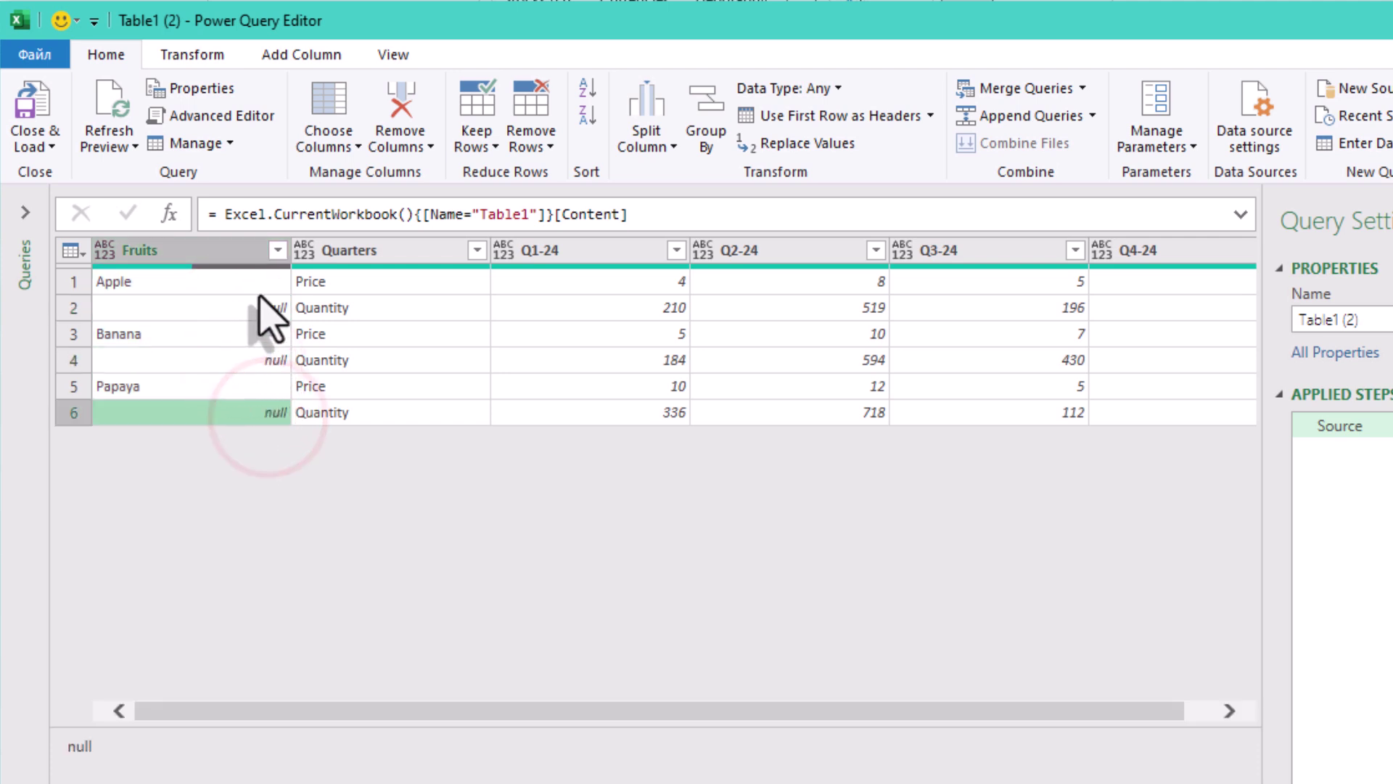
left_click(261, 254)
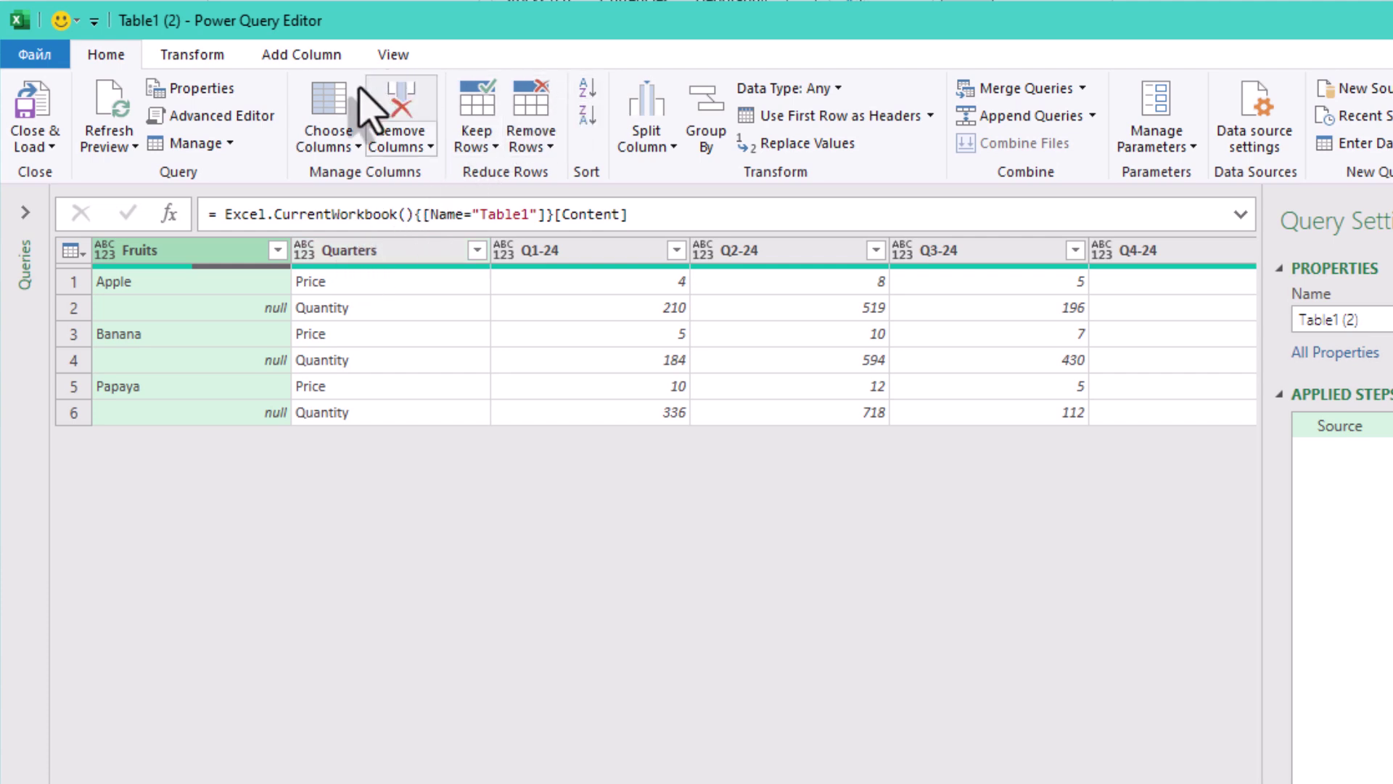
right_click(220, 253)
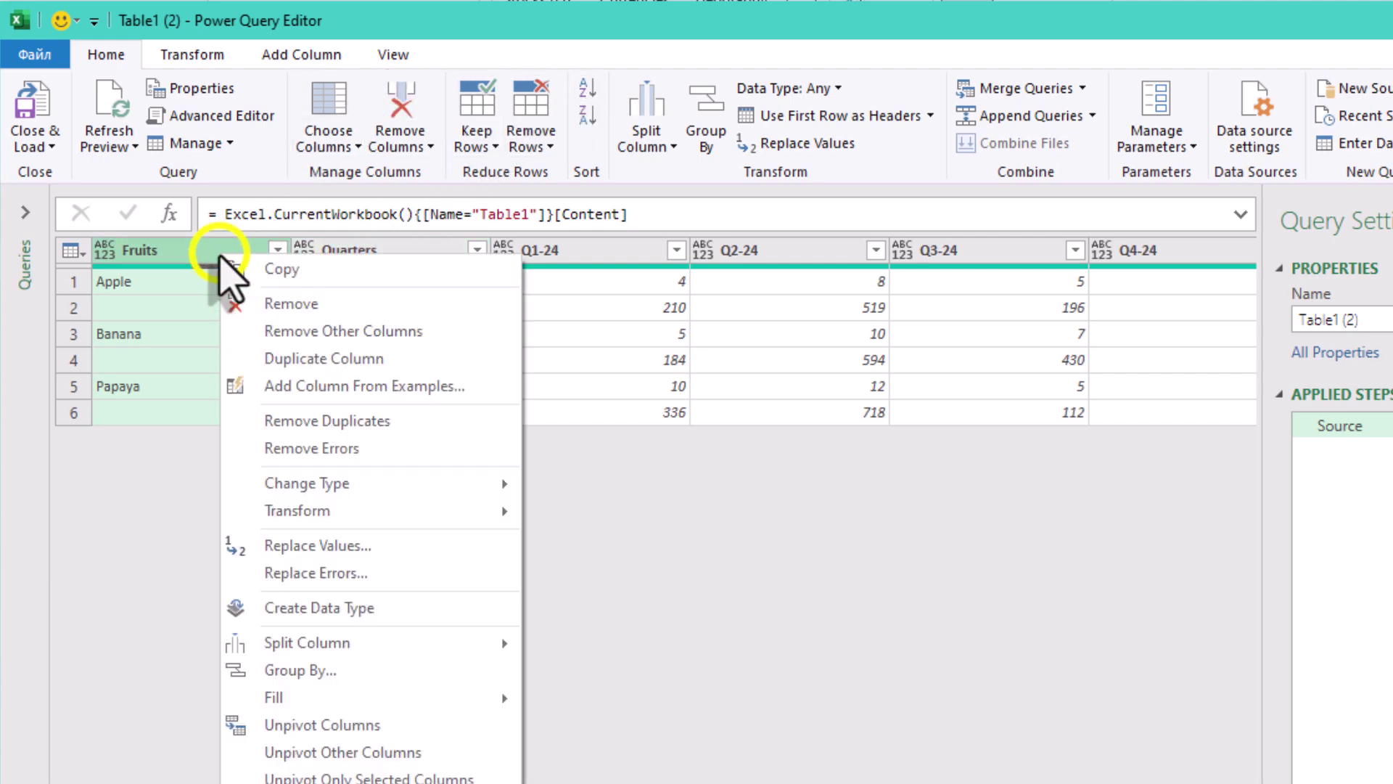
mouse_move(398, 702)
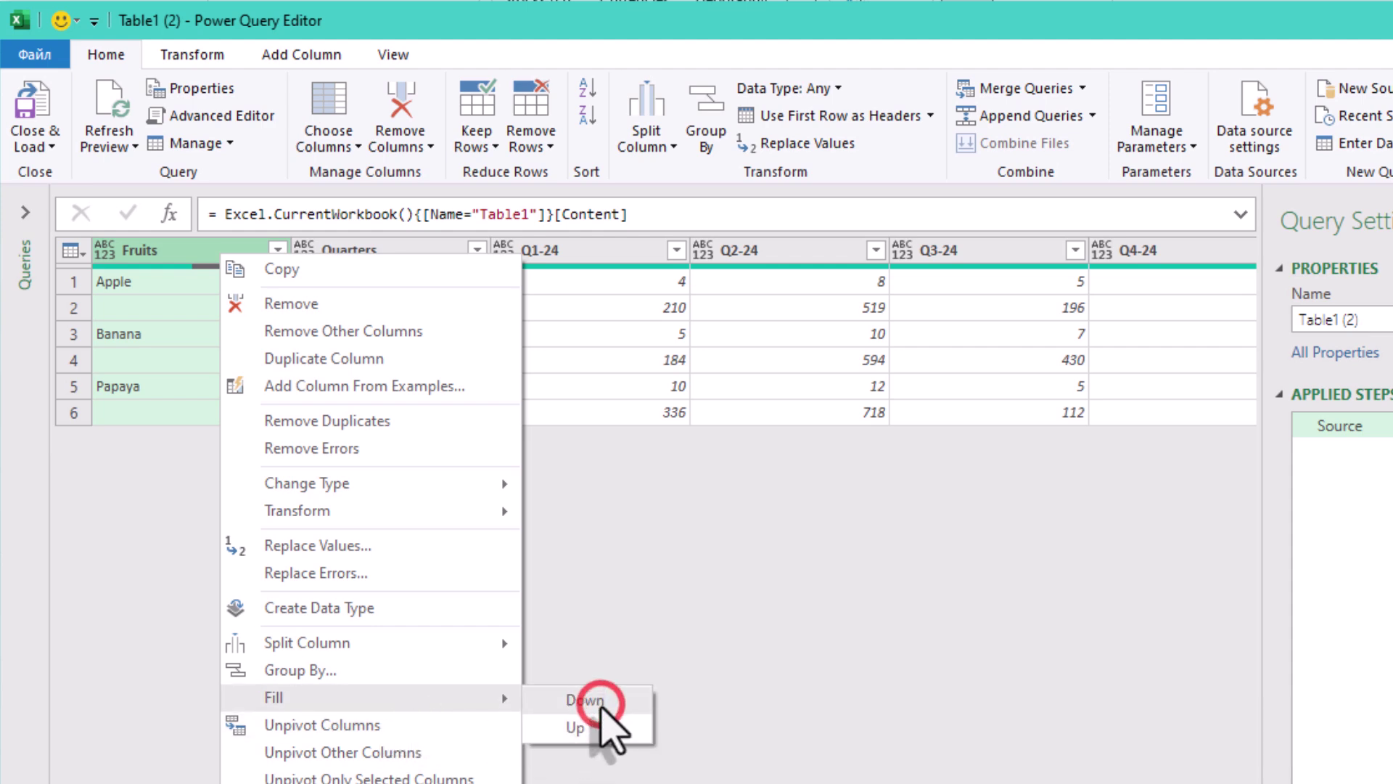
left_click(585, 701)
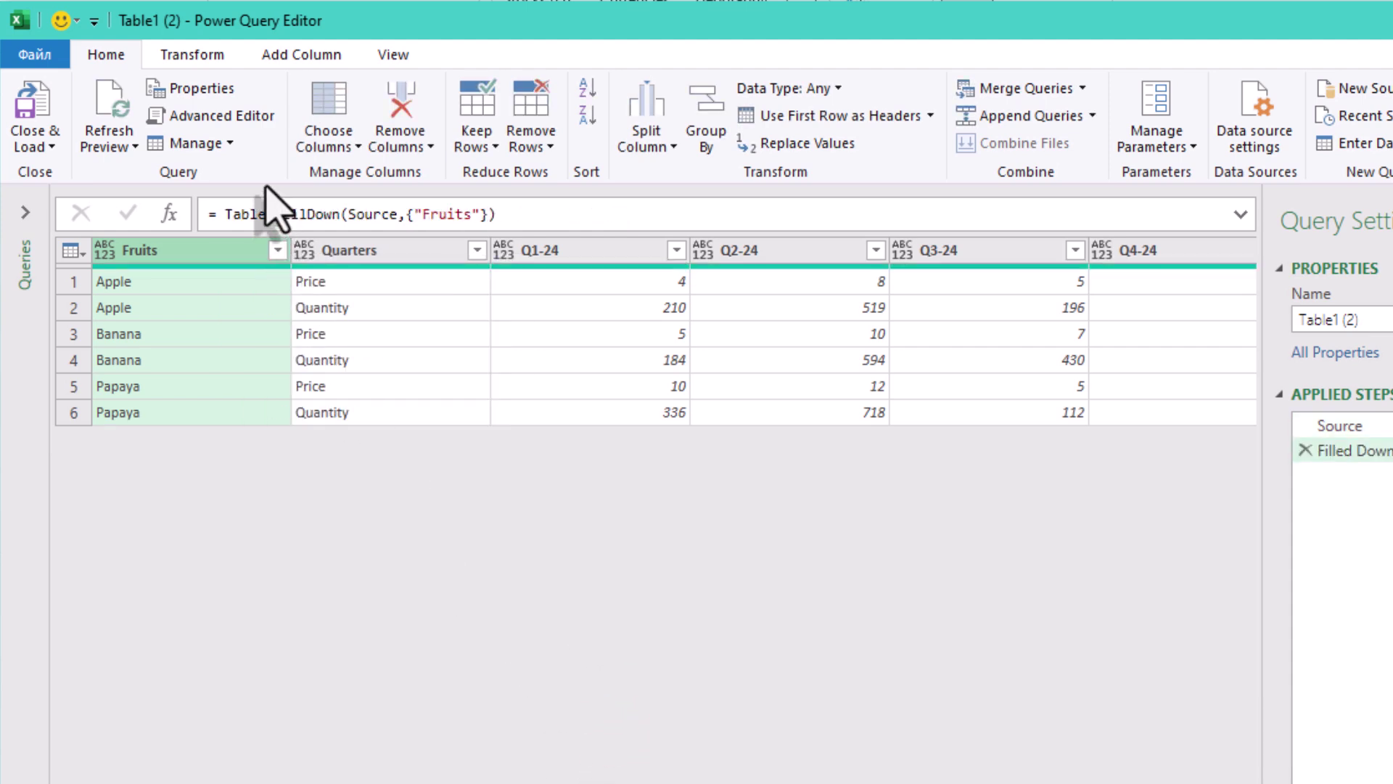
Step: Look at the Fill choices on the Transform ribbon without applying any change
left_click(184, 56)
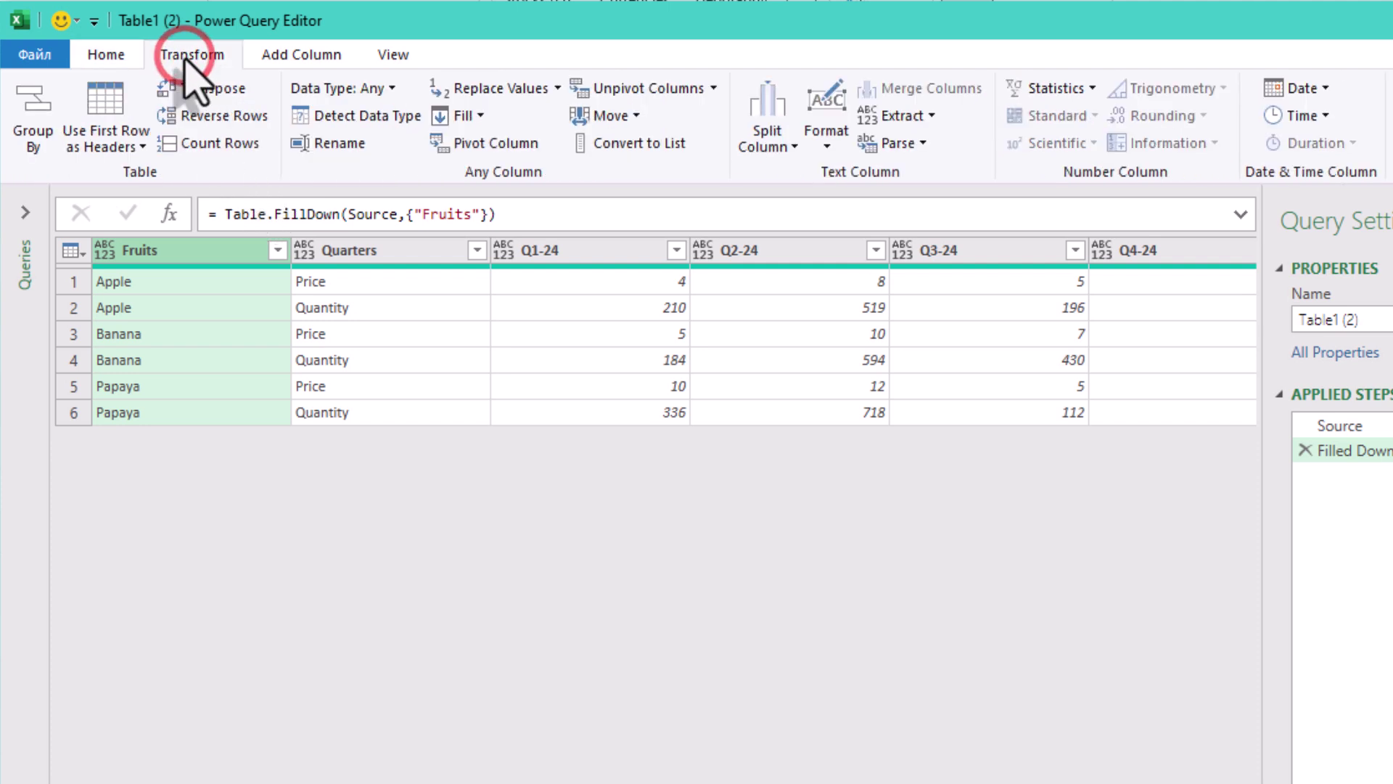
left_click(476, 113)
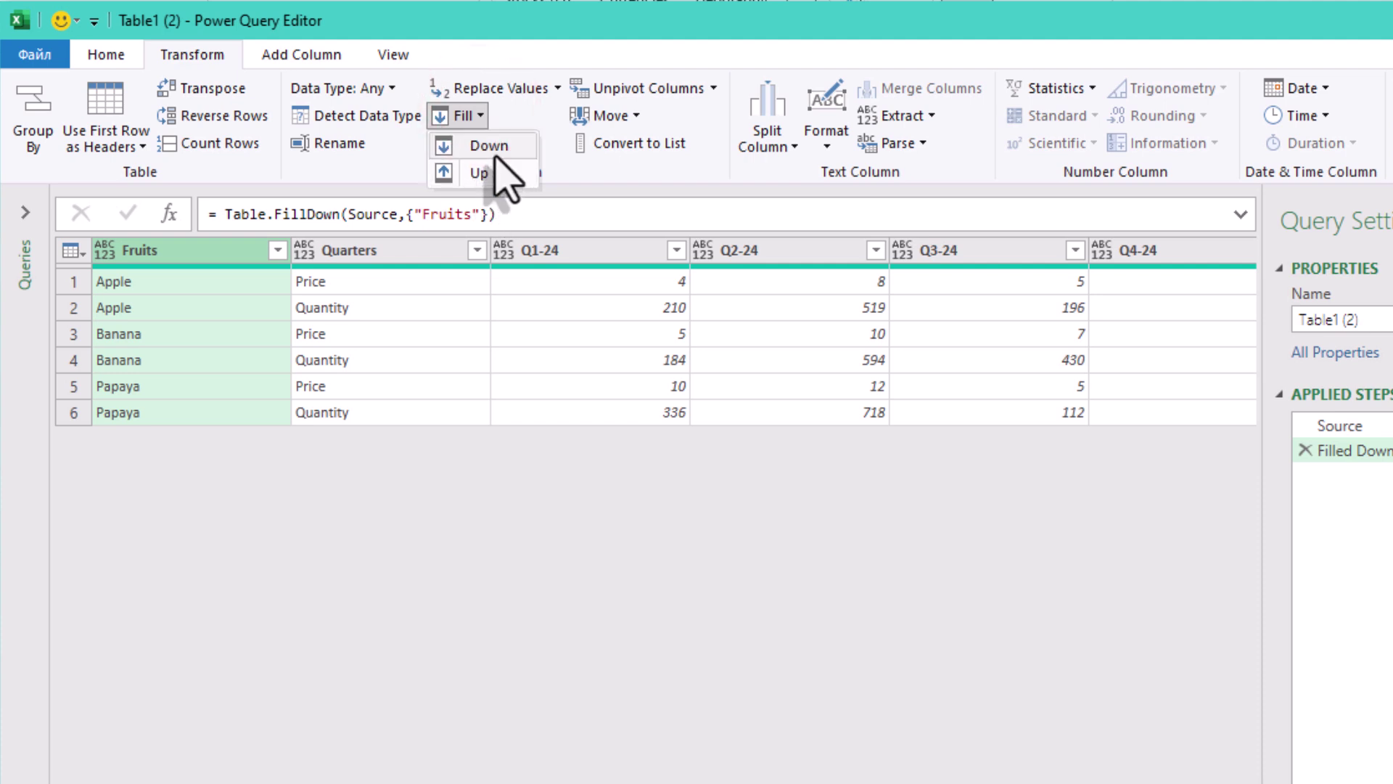
left_click(535, 560)
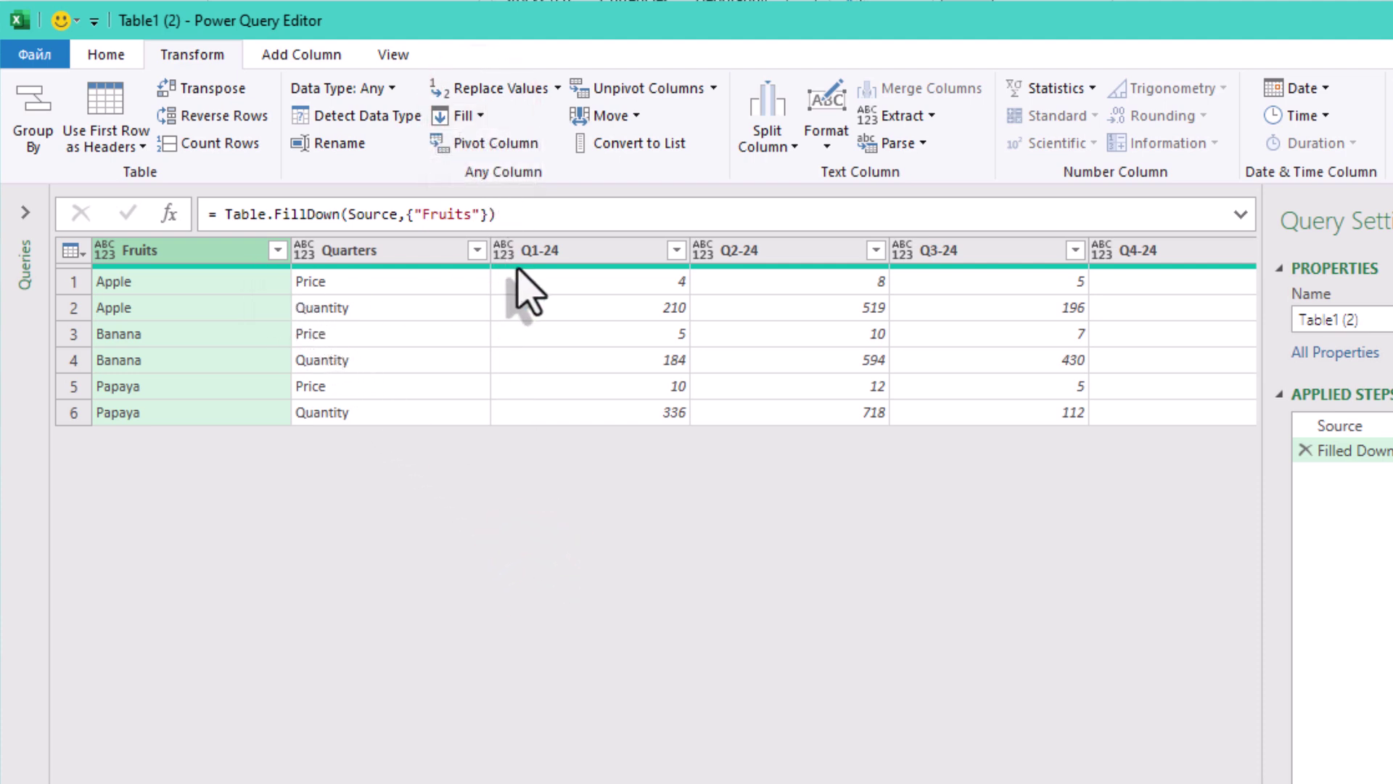
Step: Step through Apple's price values across the Q1-24 to Q4-24 columns
left_click(590, 284)
key("Right")
key("Right")
key("Right")
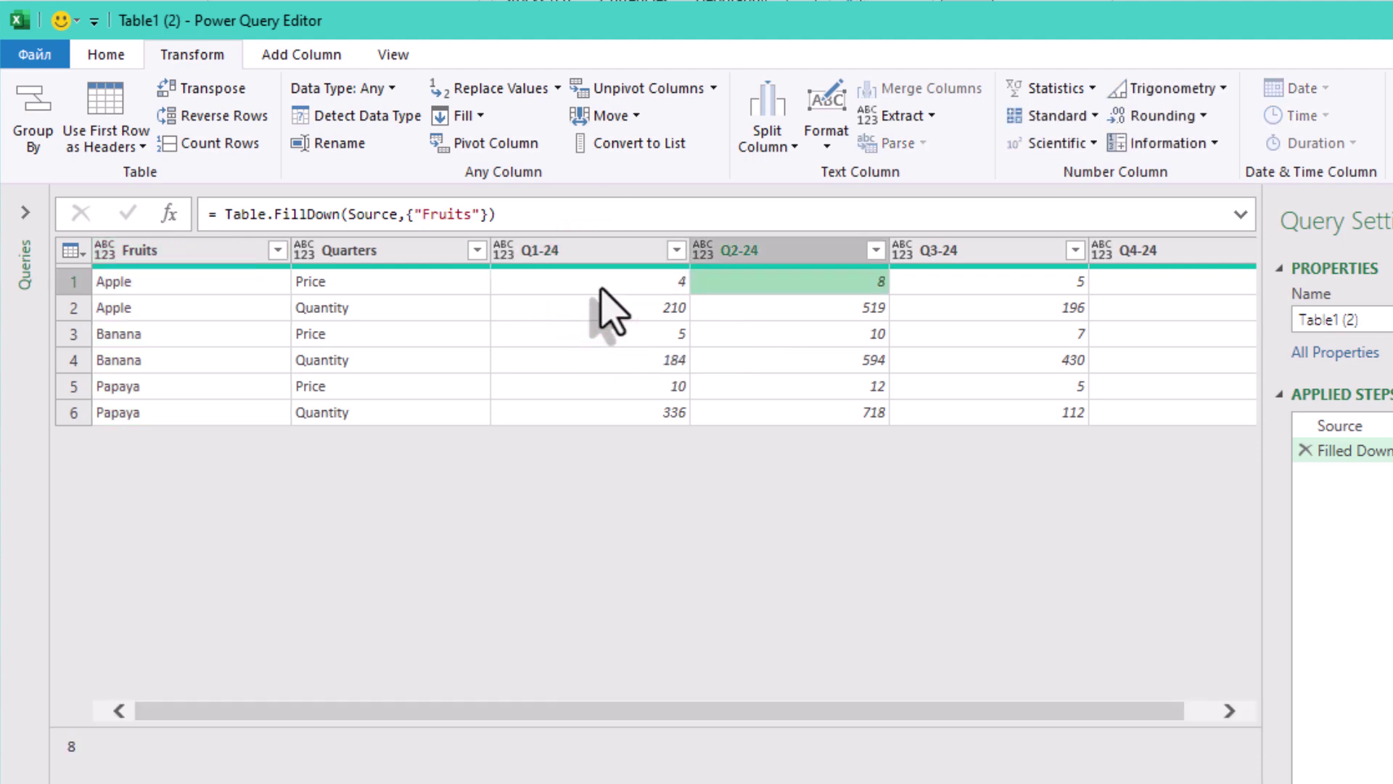
key("Left")
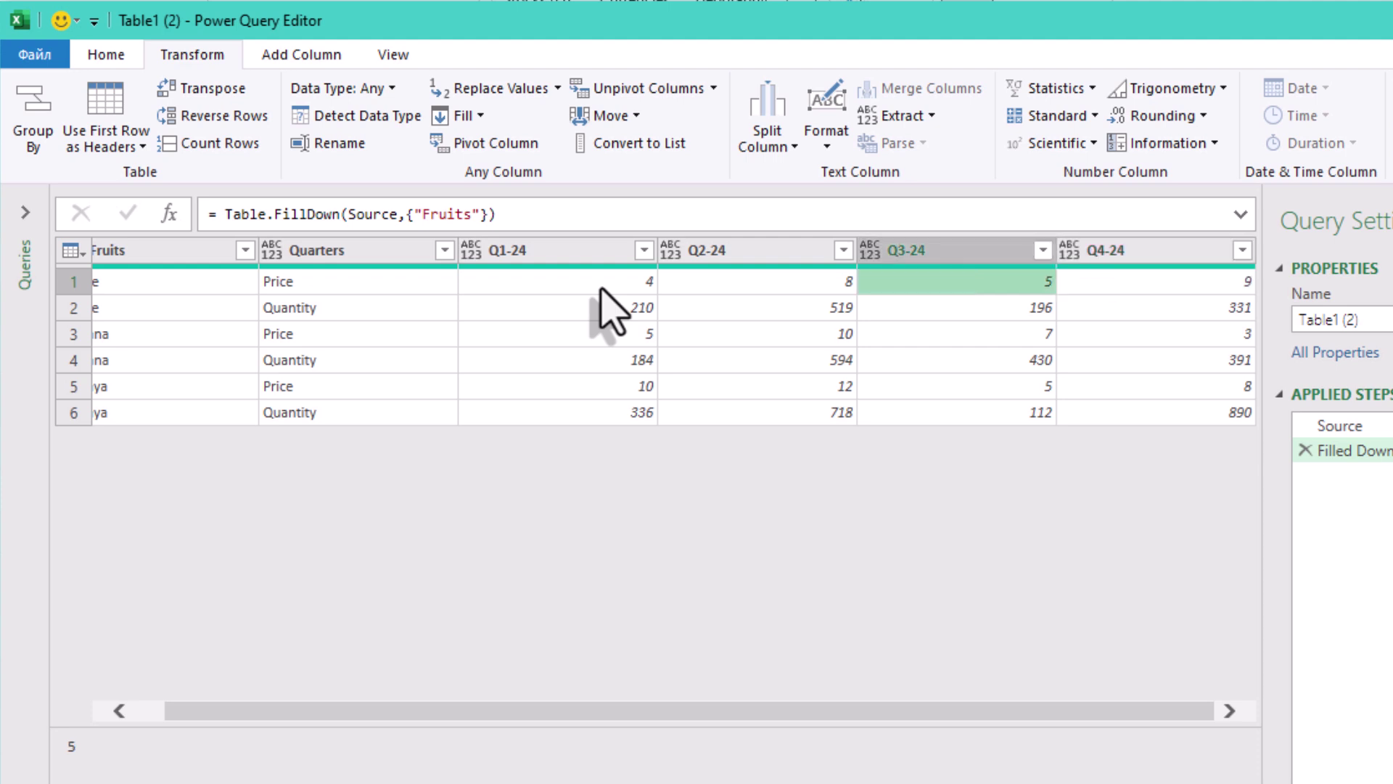
key("Home")
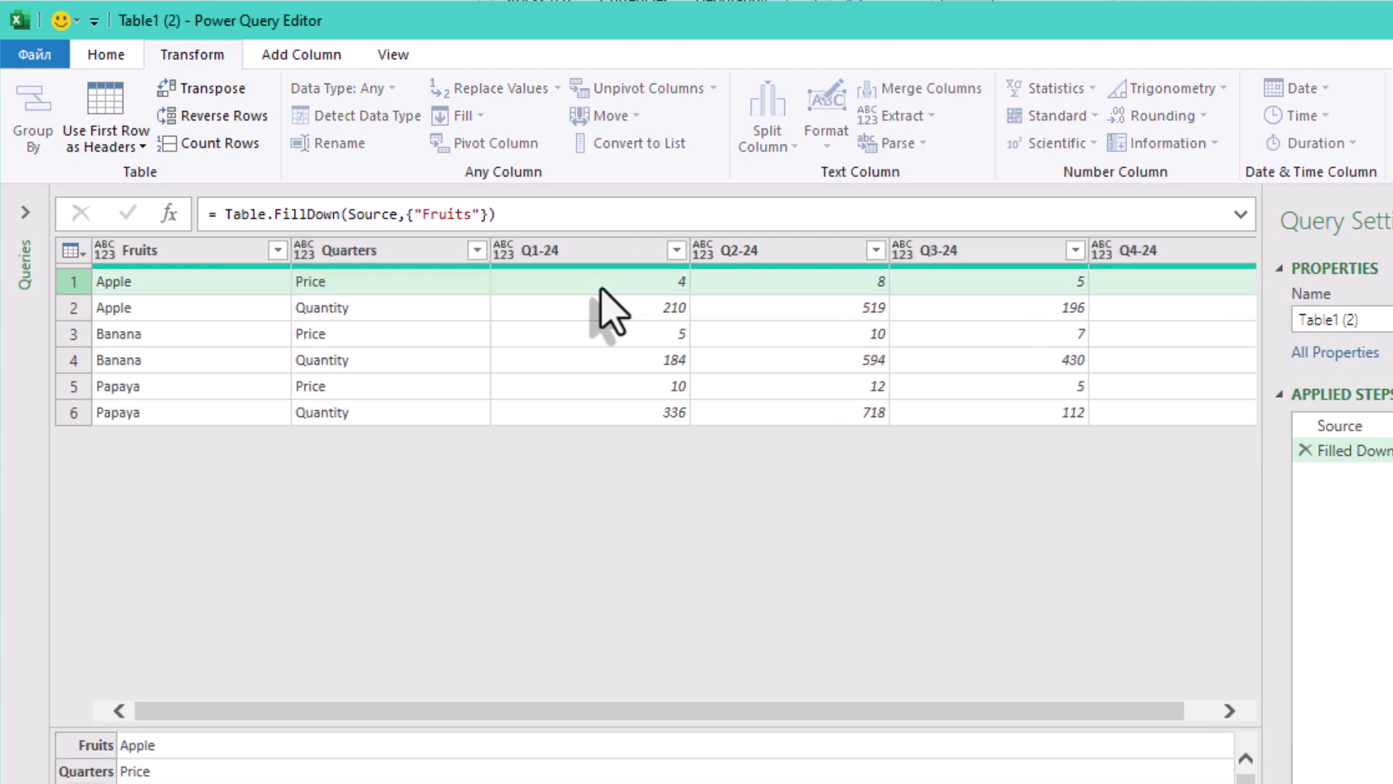
left_click(539, 432)
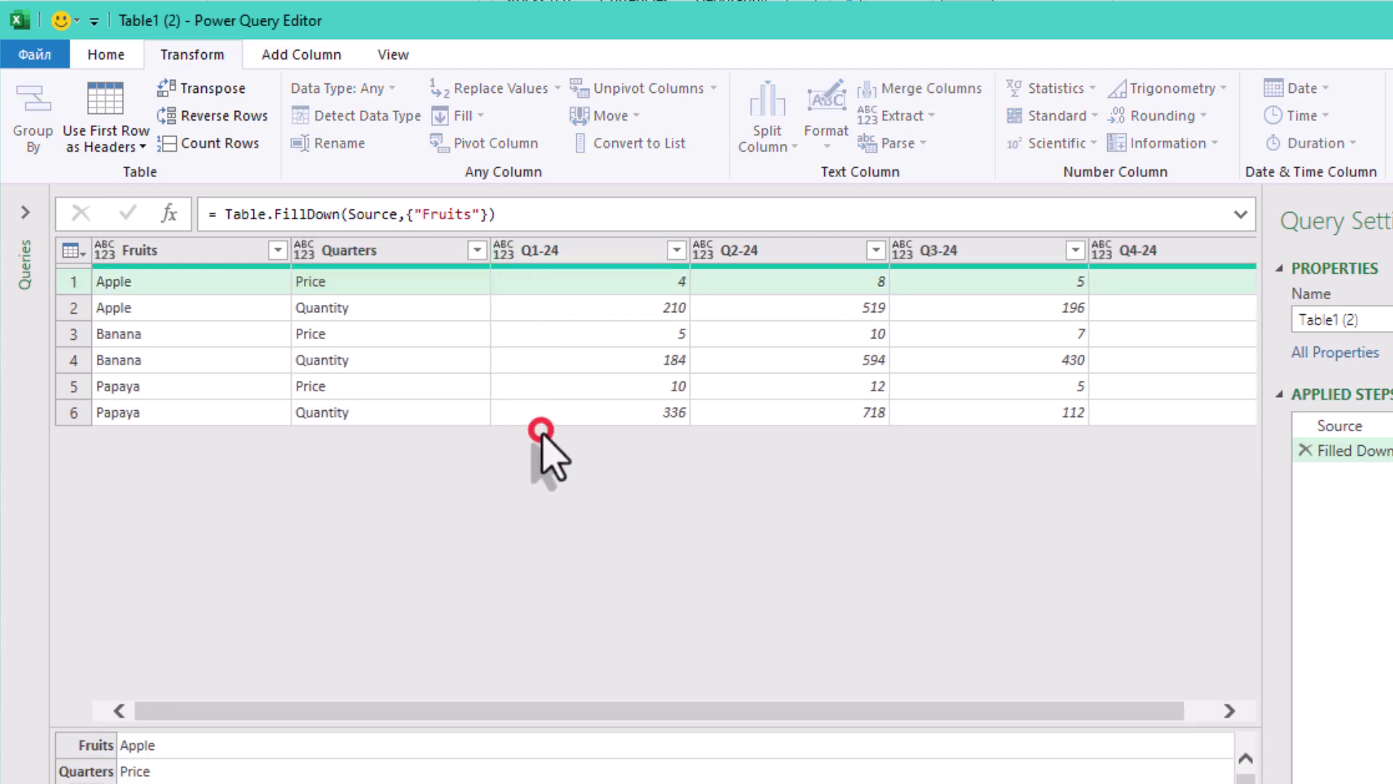
left_click(342, 234)
Step: Select the Quarters and Fruits columns together and bring up their unpivot options
left_click(347, 251)
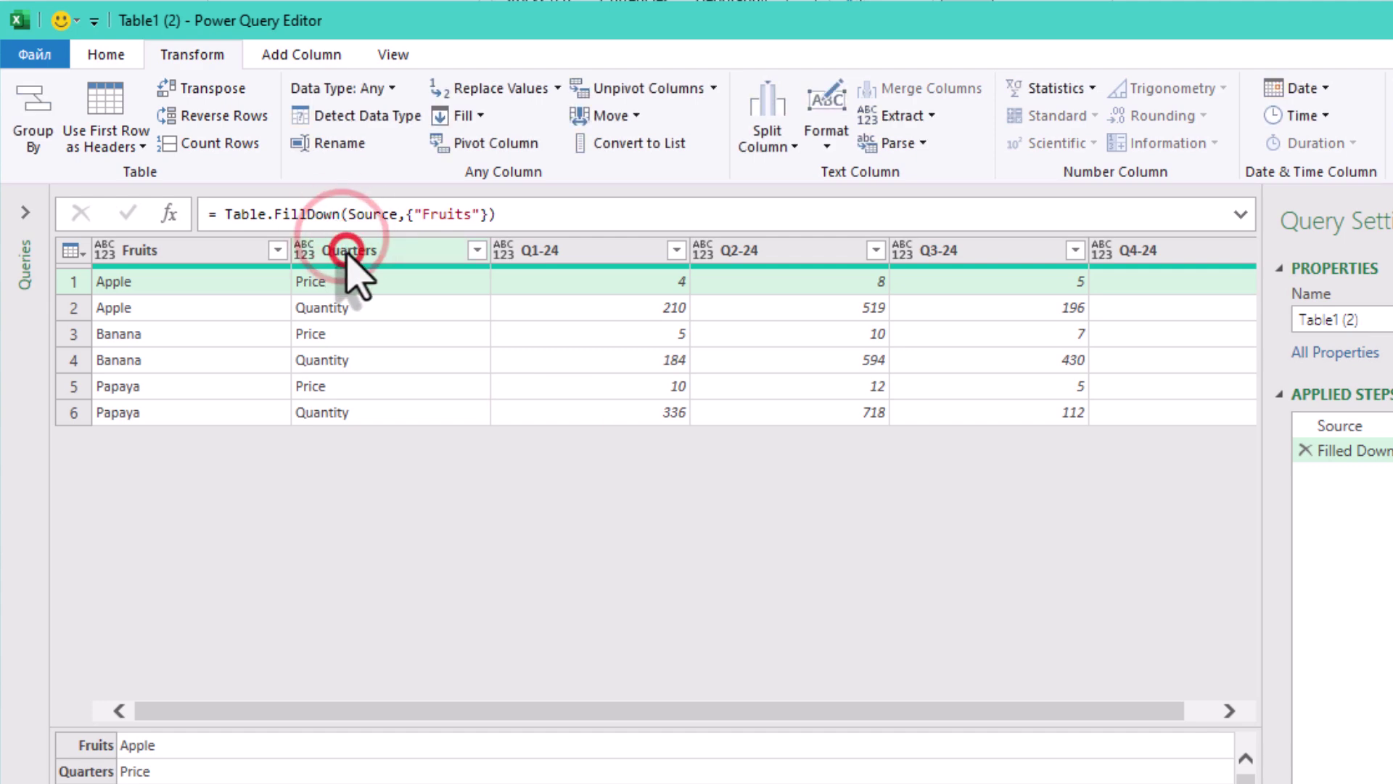
key("shift+Left")
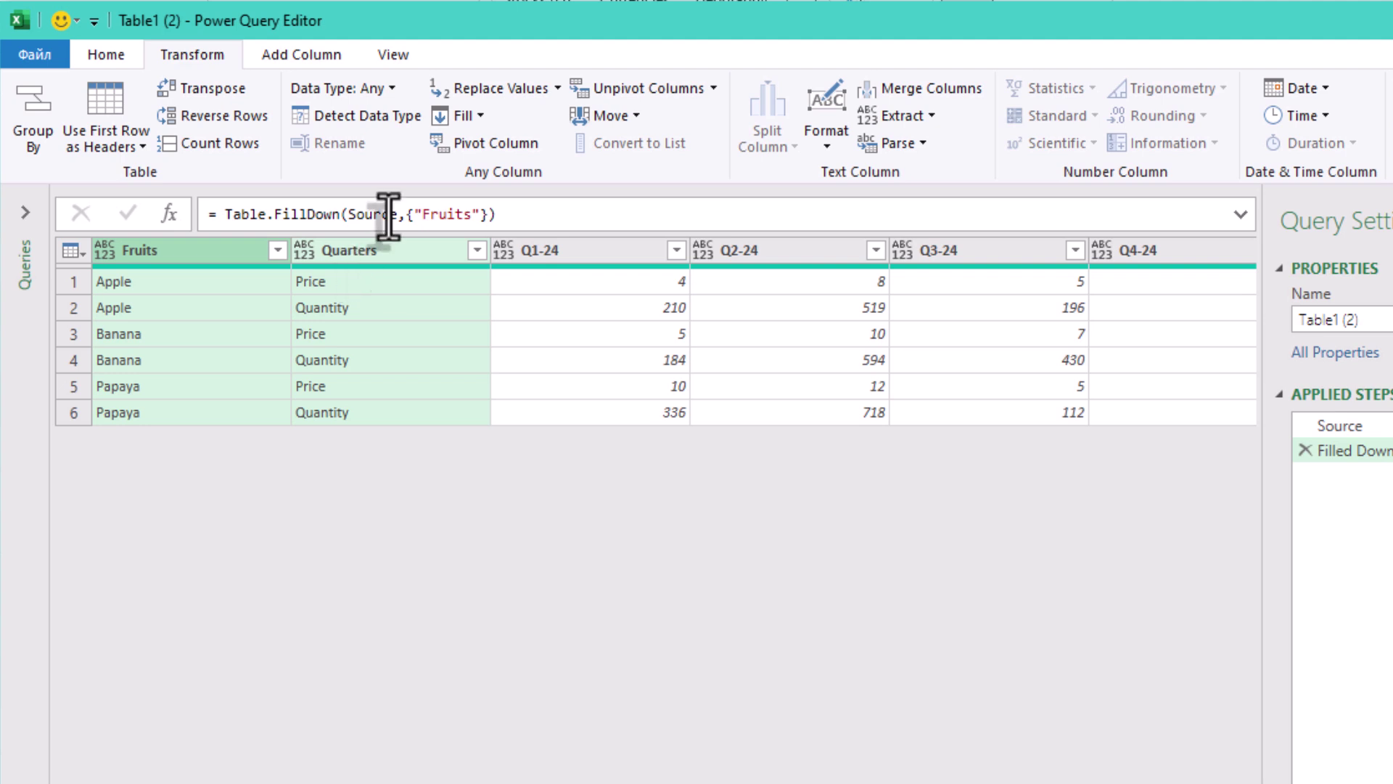
left_click(715, 87)
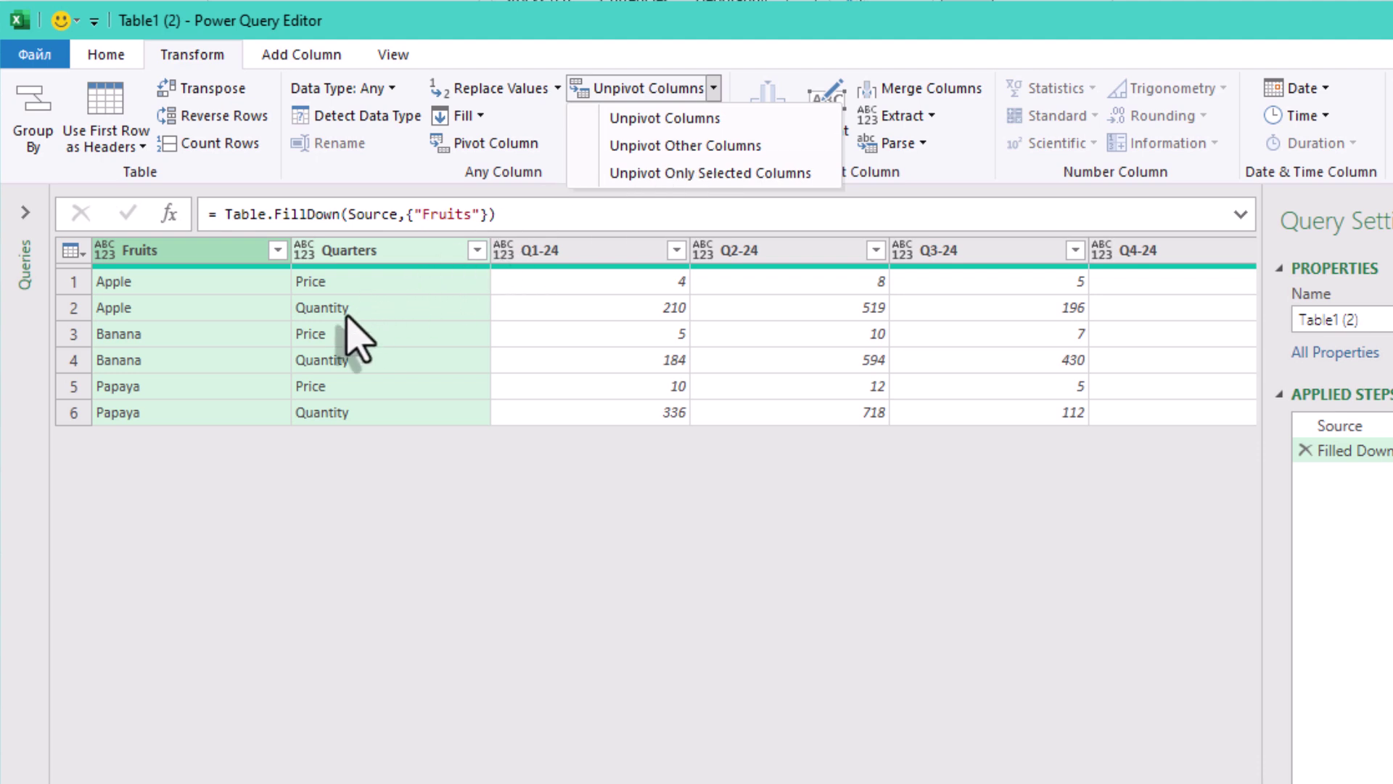
right_click(370, 255)
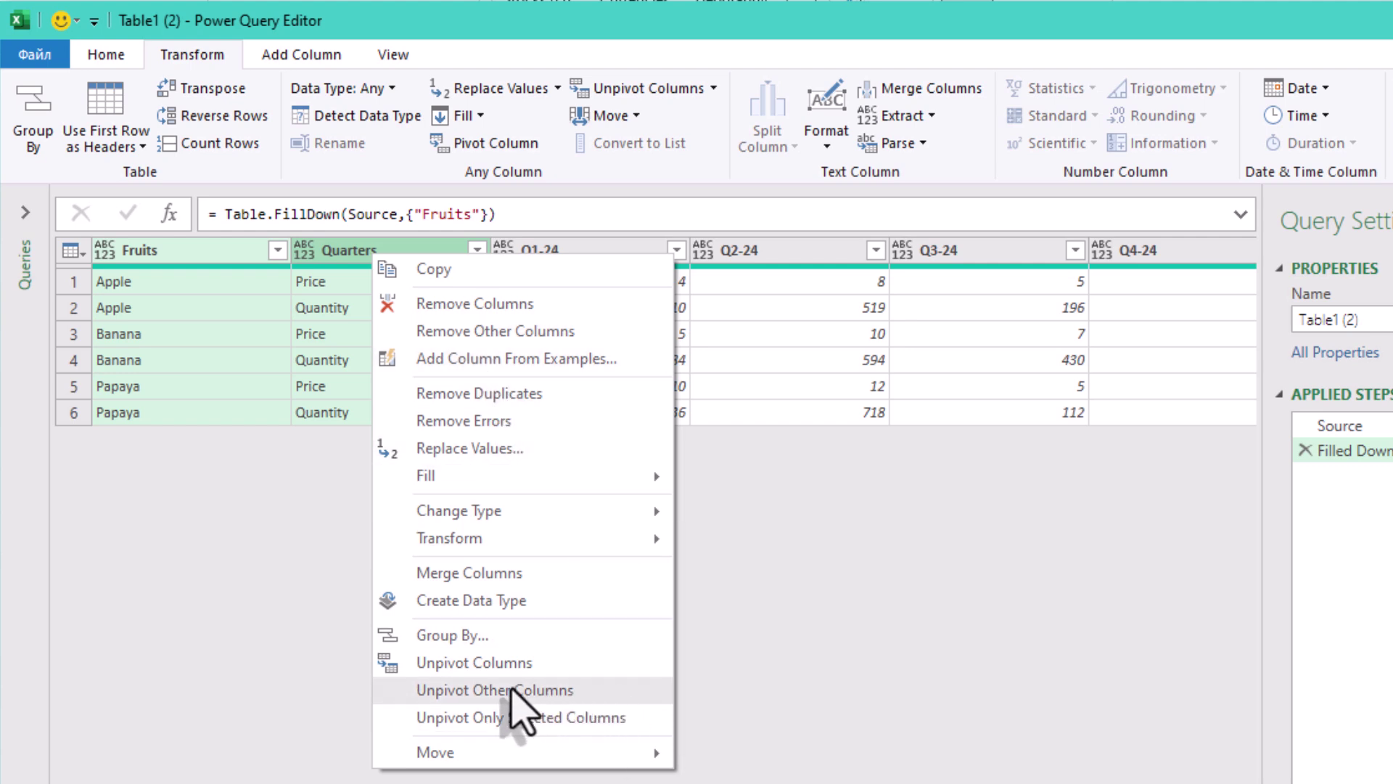
Step: Unpivot Other Columns on Fruits and Quarters, producing Attribute and Value columns, and review them
left_click(507, 691)
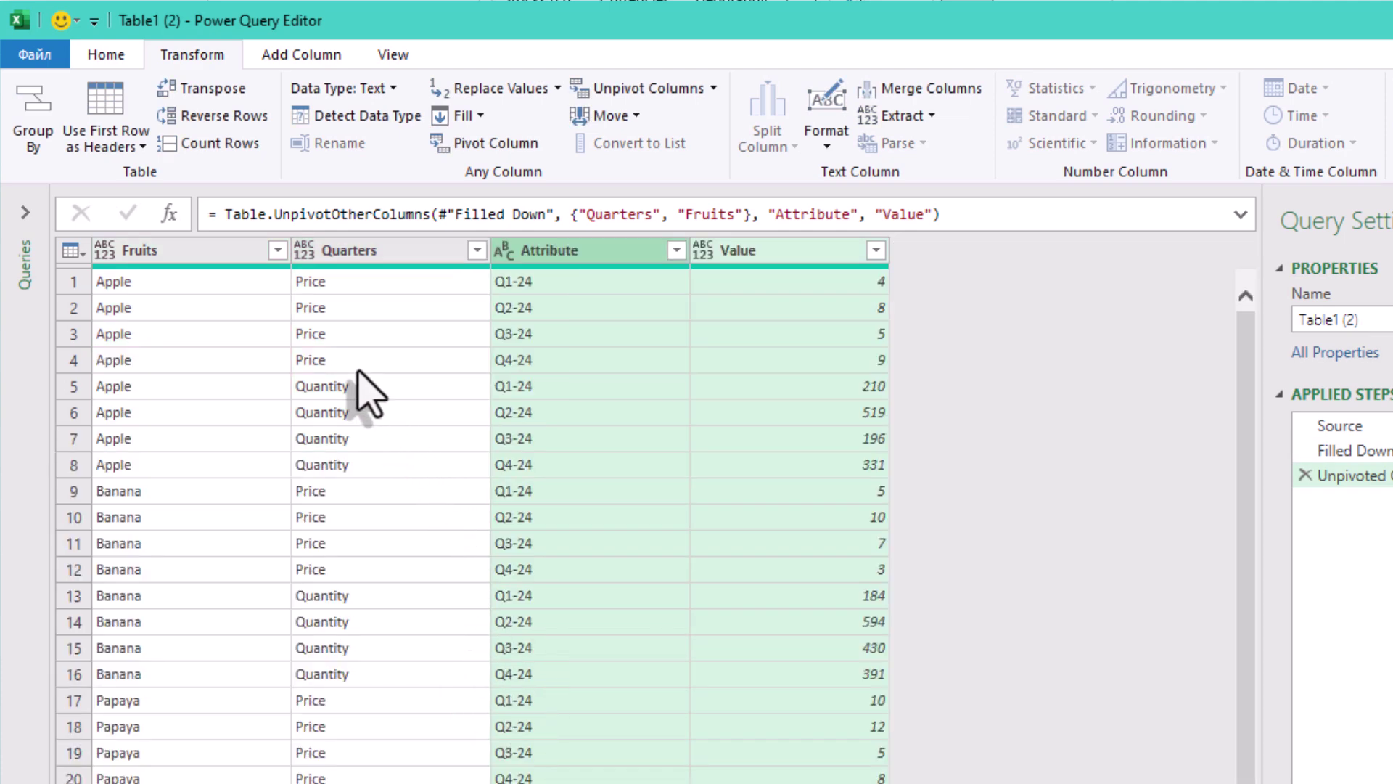
left_click(186, 249)
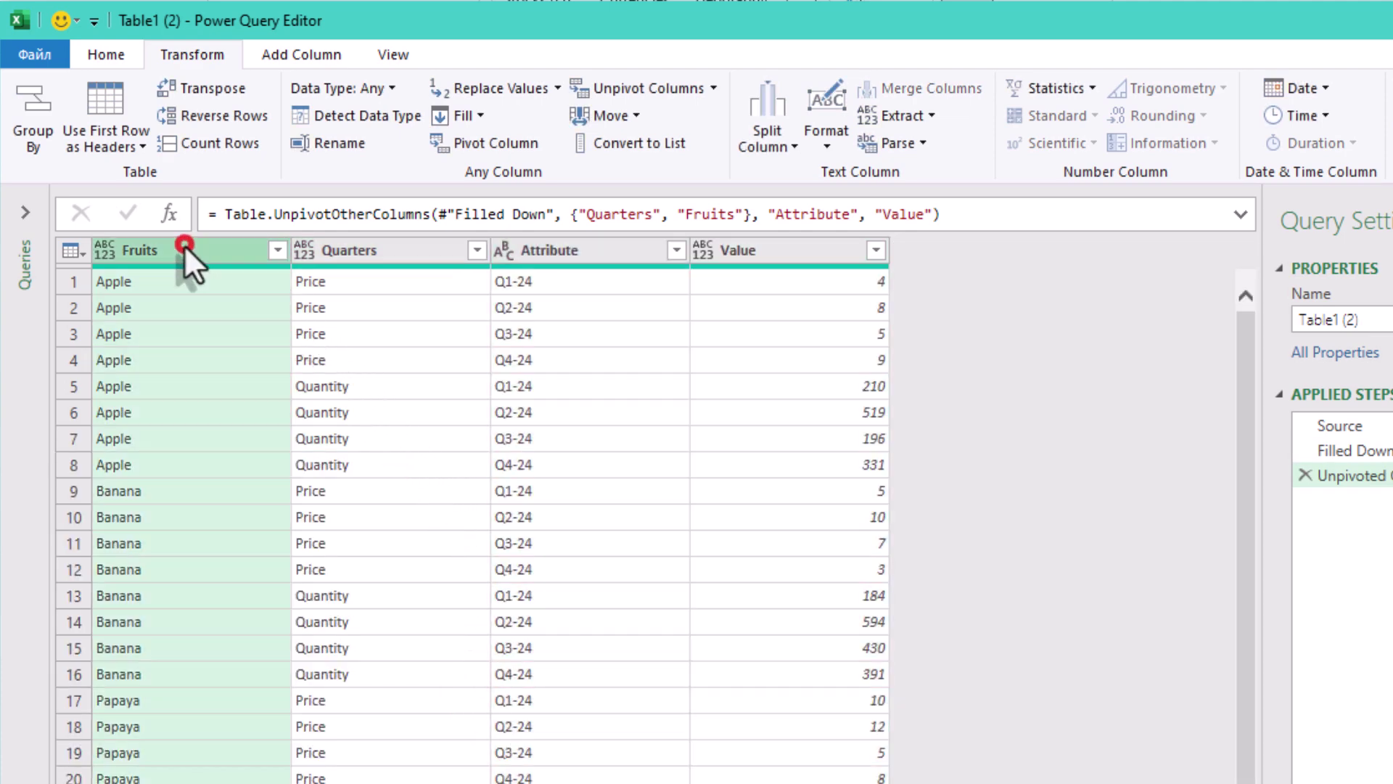
left_click(356, 251)
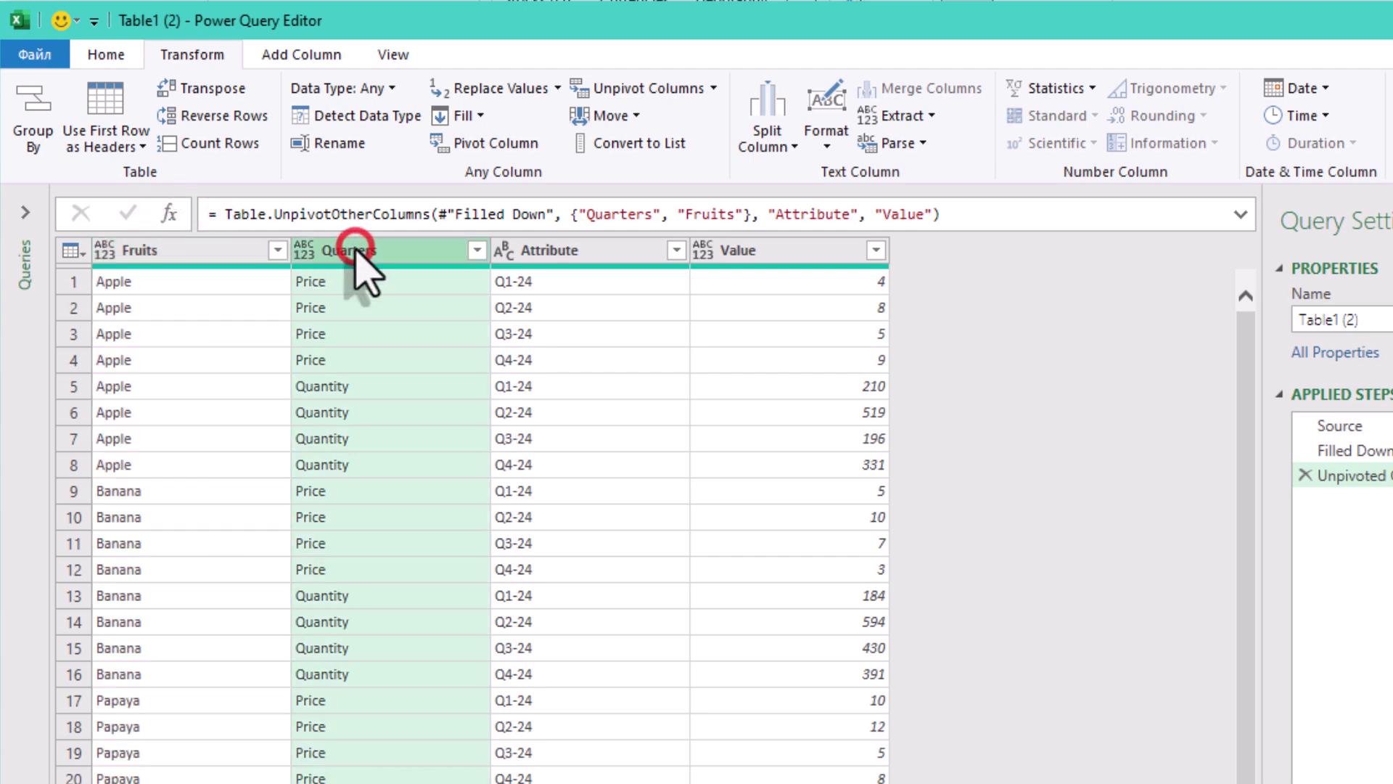
left_click(616, 250)
left_click(798, 250)
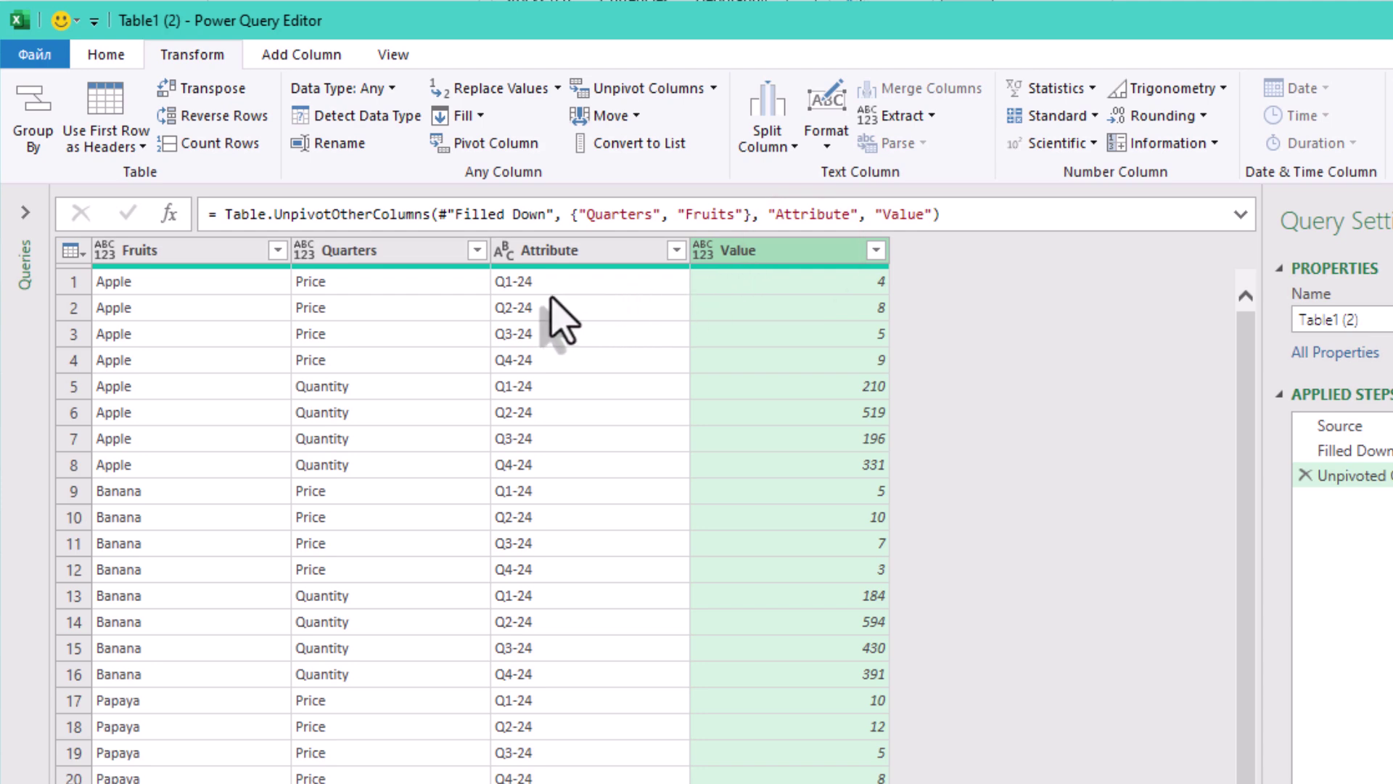
scroll(563, 321, "down", 1)
scroll(606, 569, "up", 1)
Step: Sort the rows ascending by Attribute so Q1-24 through Q4-24 group together
left_click(578, 249)
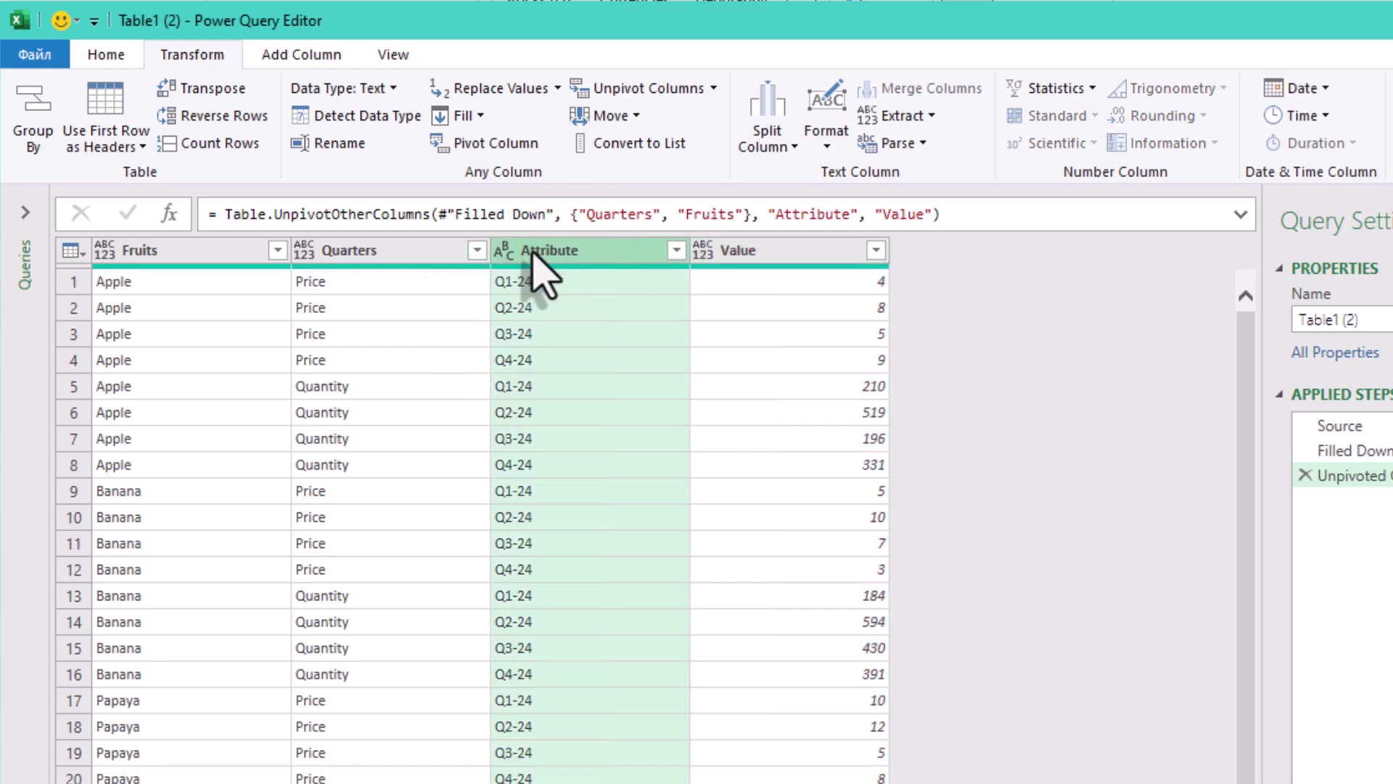
left_click(672, 251)
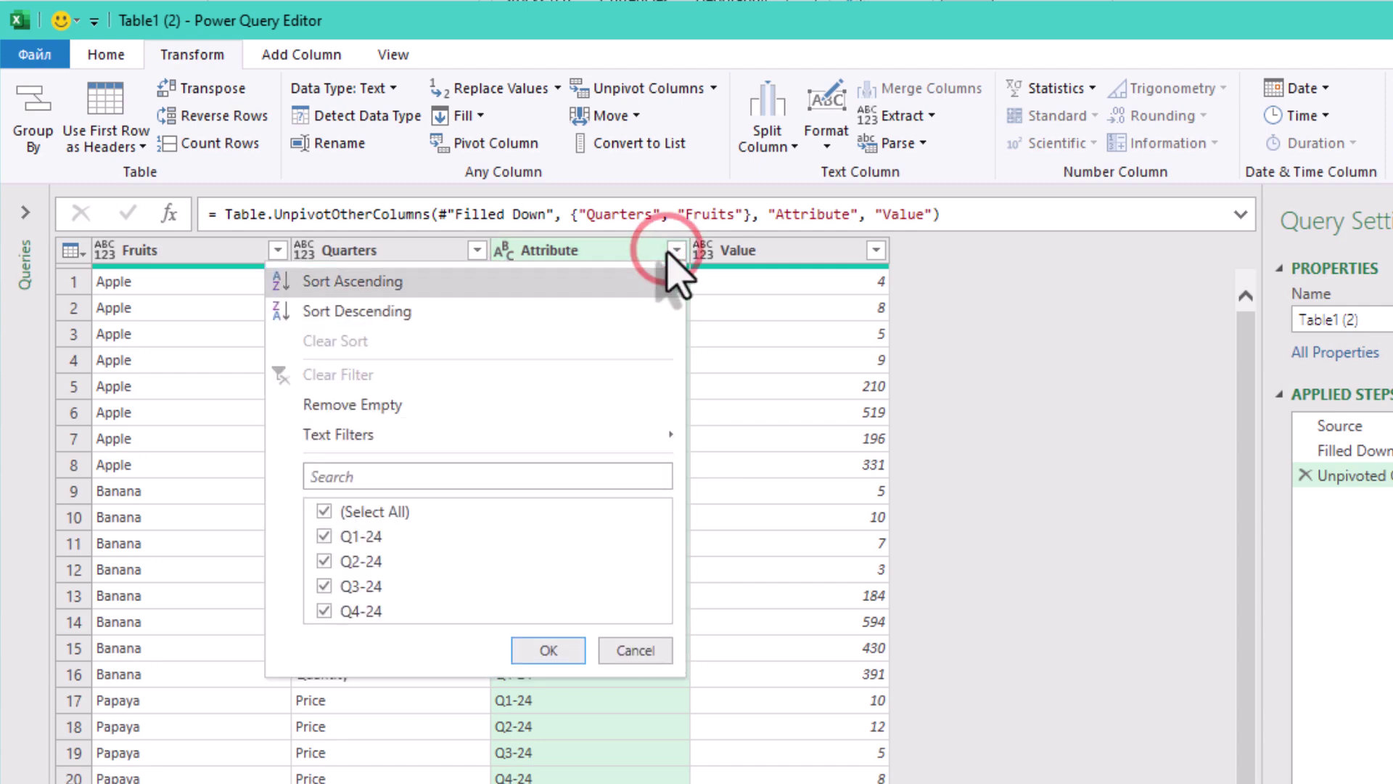
left_click(518, 293)
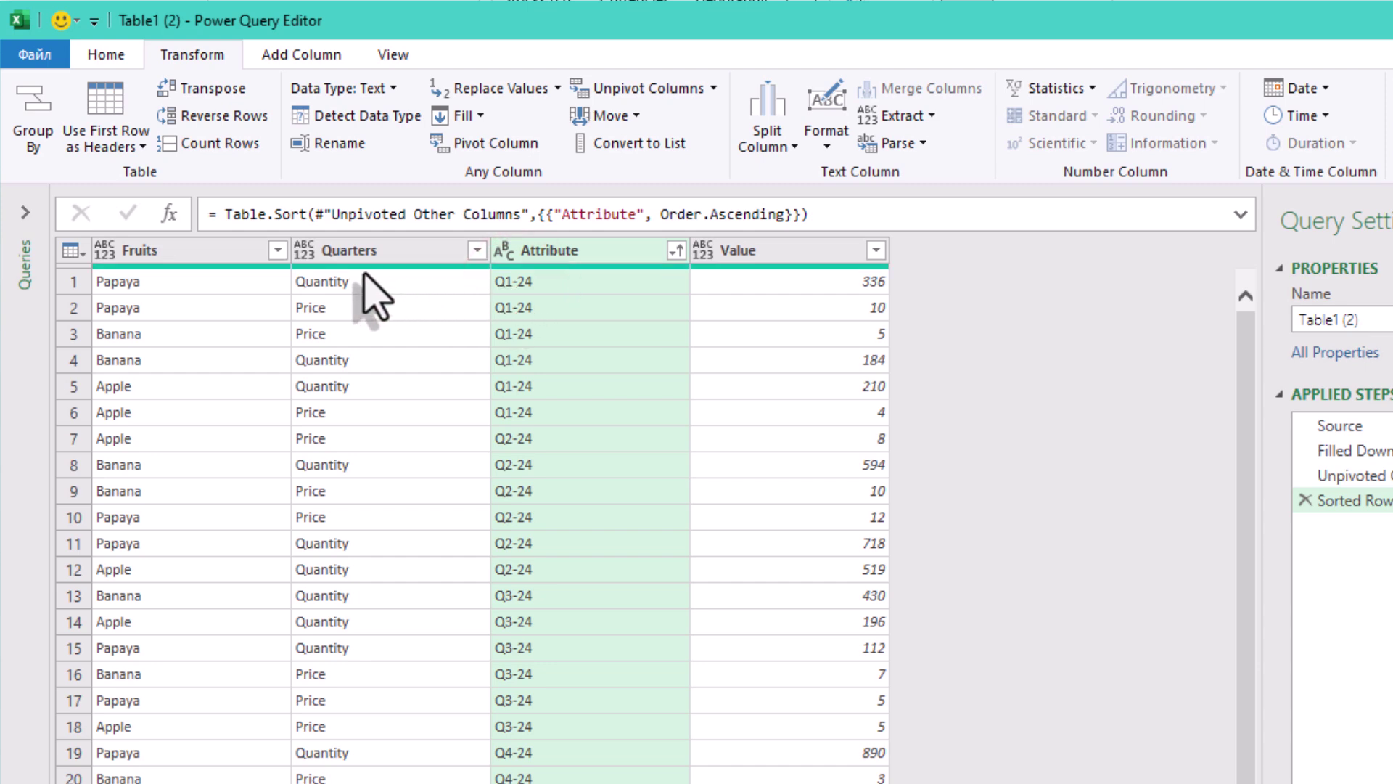
Step: Add Quarters ascending as a second sort level after Attribute
left_click(324, 254)
left_click(311, 303)
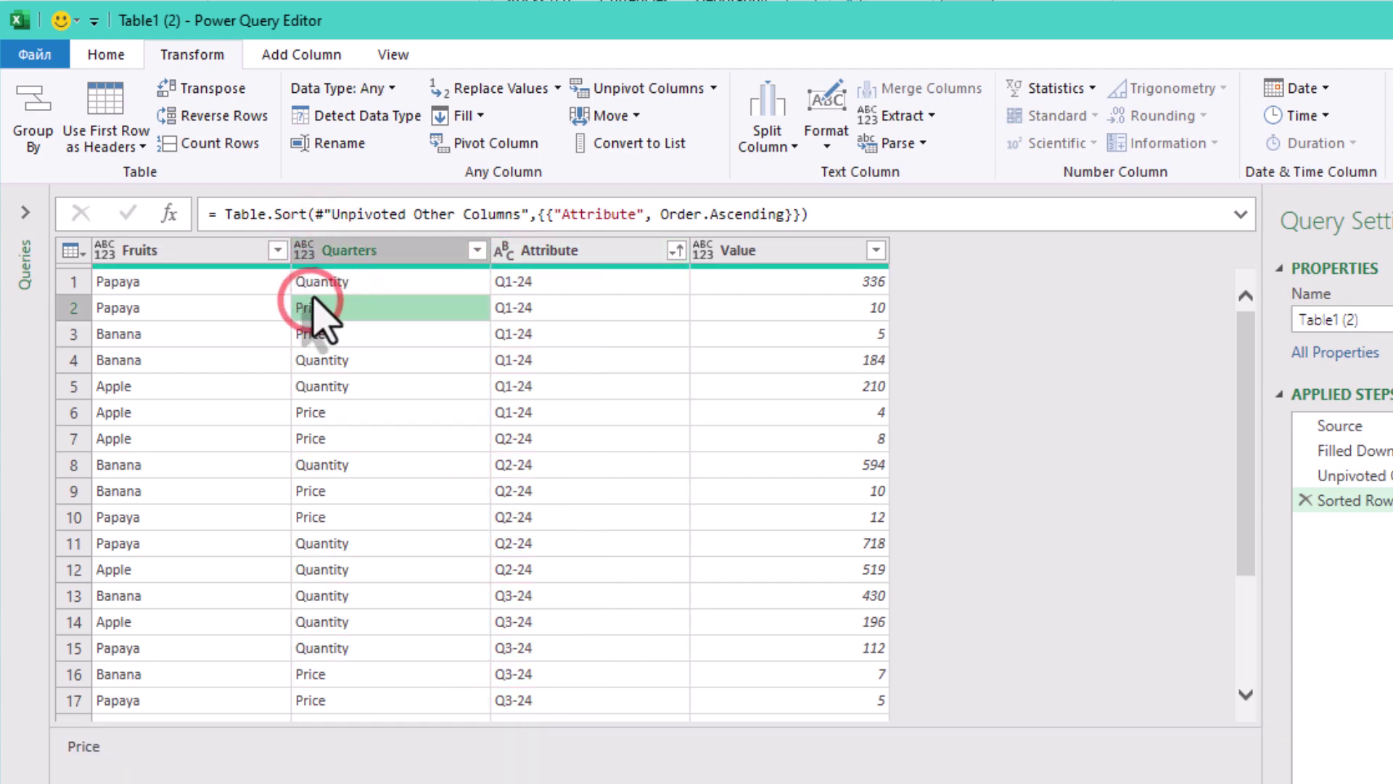
left_click(320, 280)
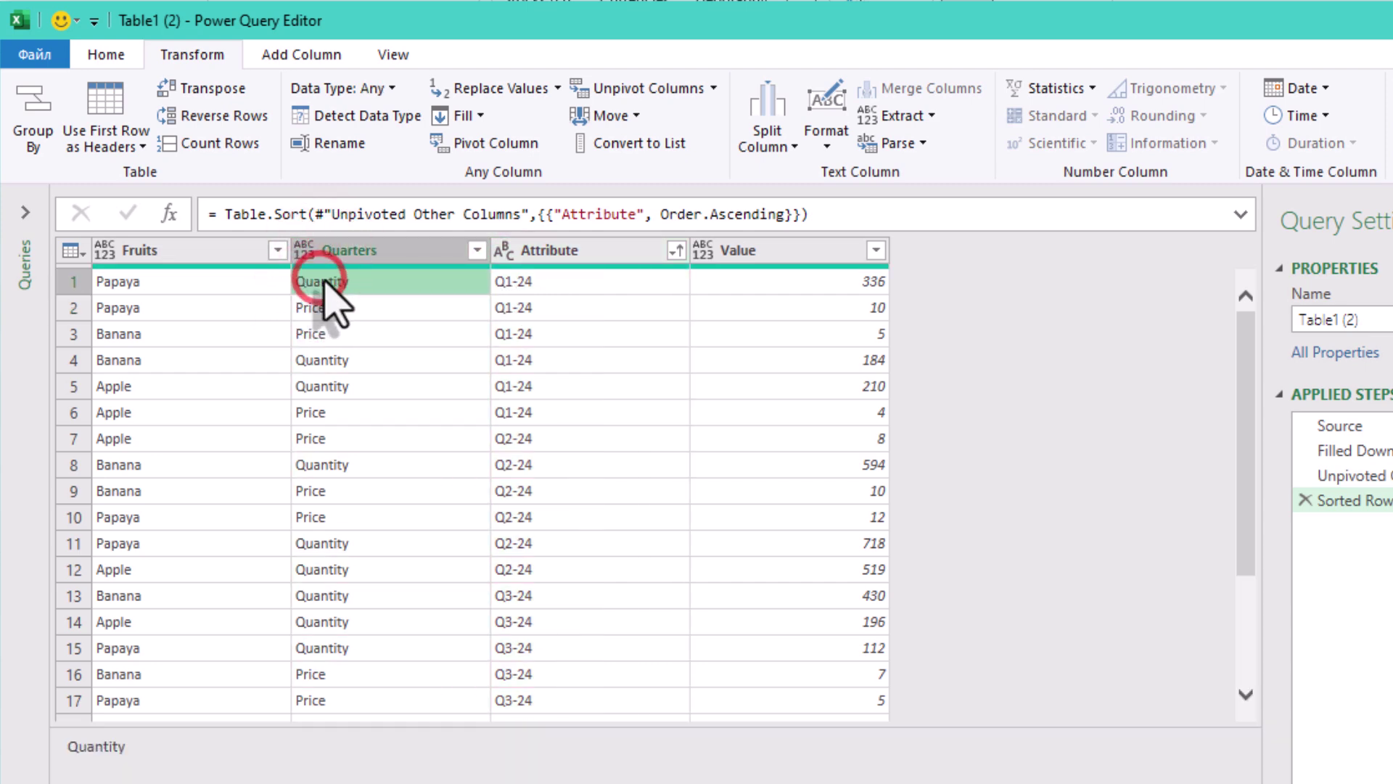
left_click(476, 250)
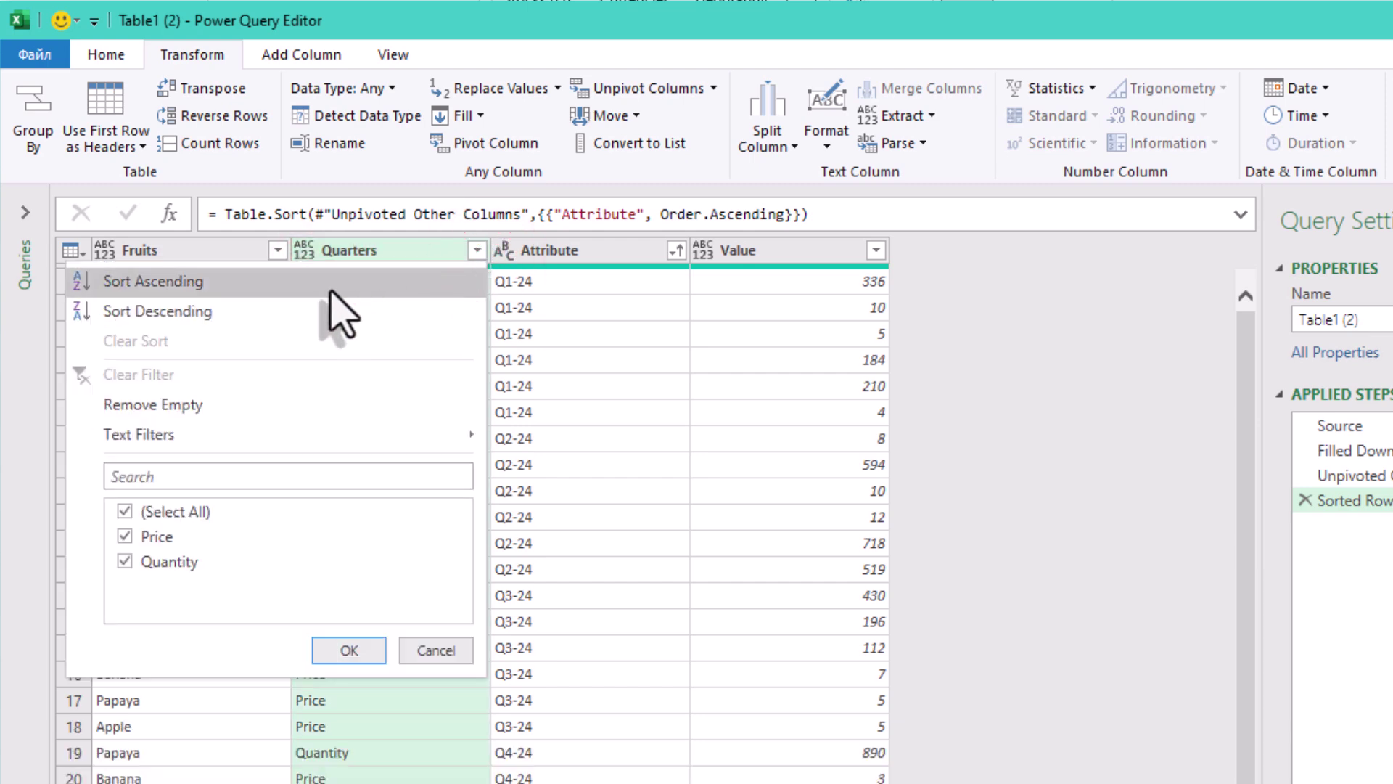
left_click(341, 283)
Step: Check that Price rows now precede Quantity rows within each Q1-24 group
left_click(340, 286)
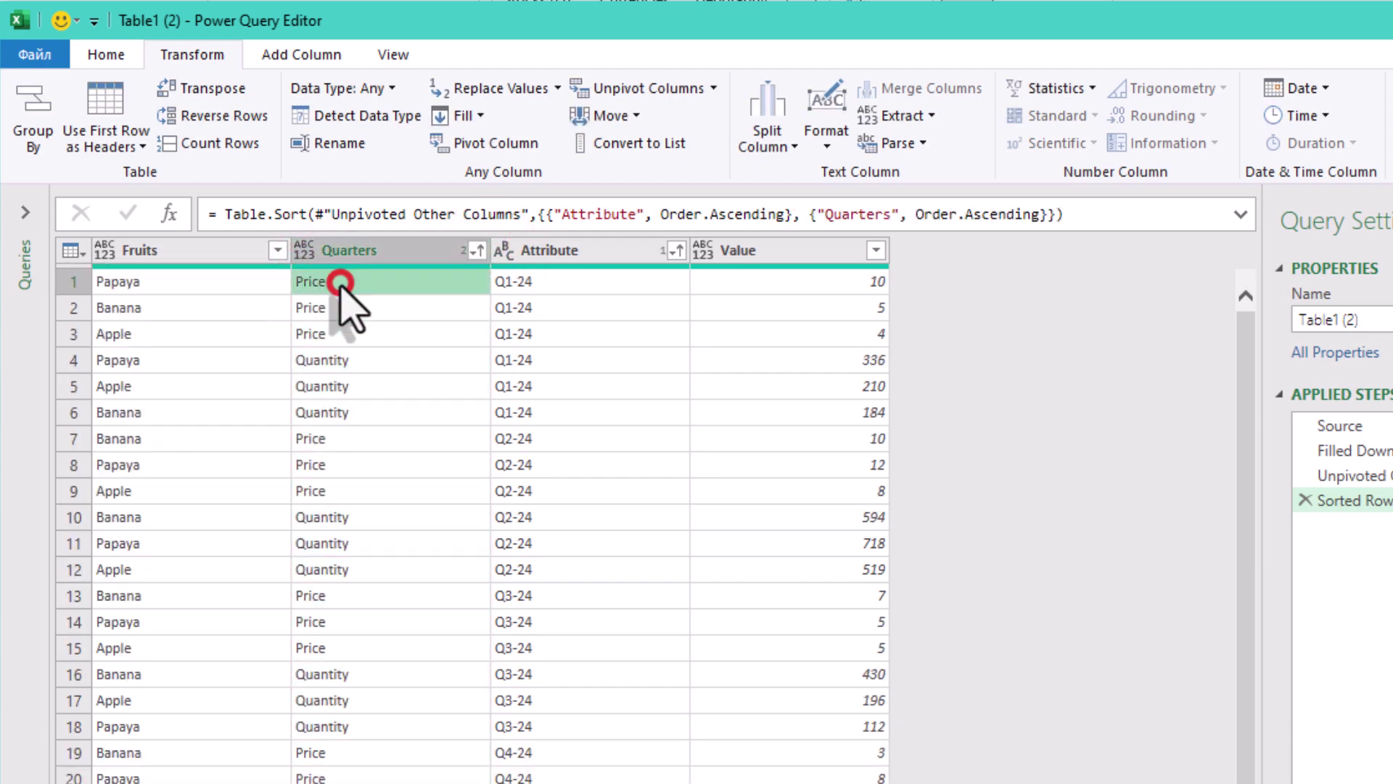
left_click(561, 284)
left_click(559, 307)
left_click(559, 334)
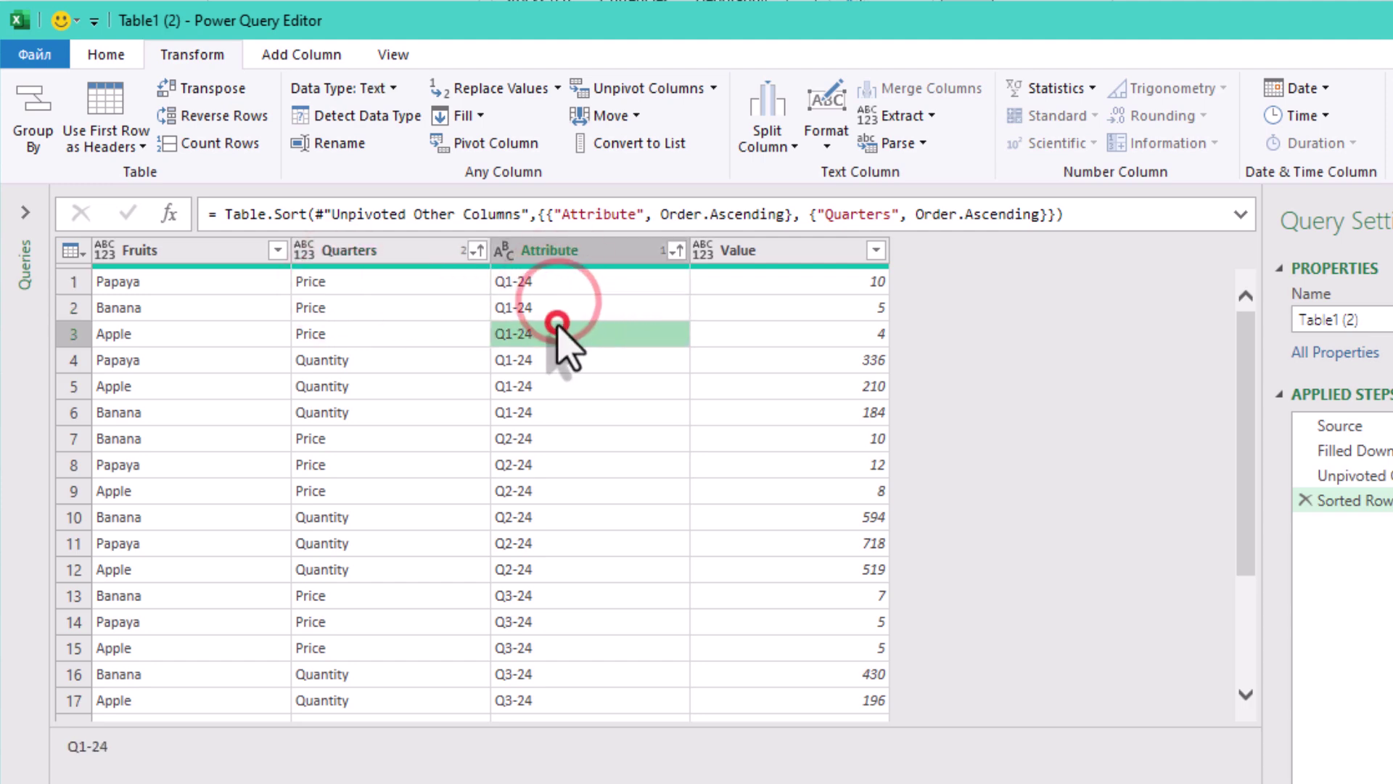
left_click(401, 359)
left_click(419, 384)
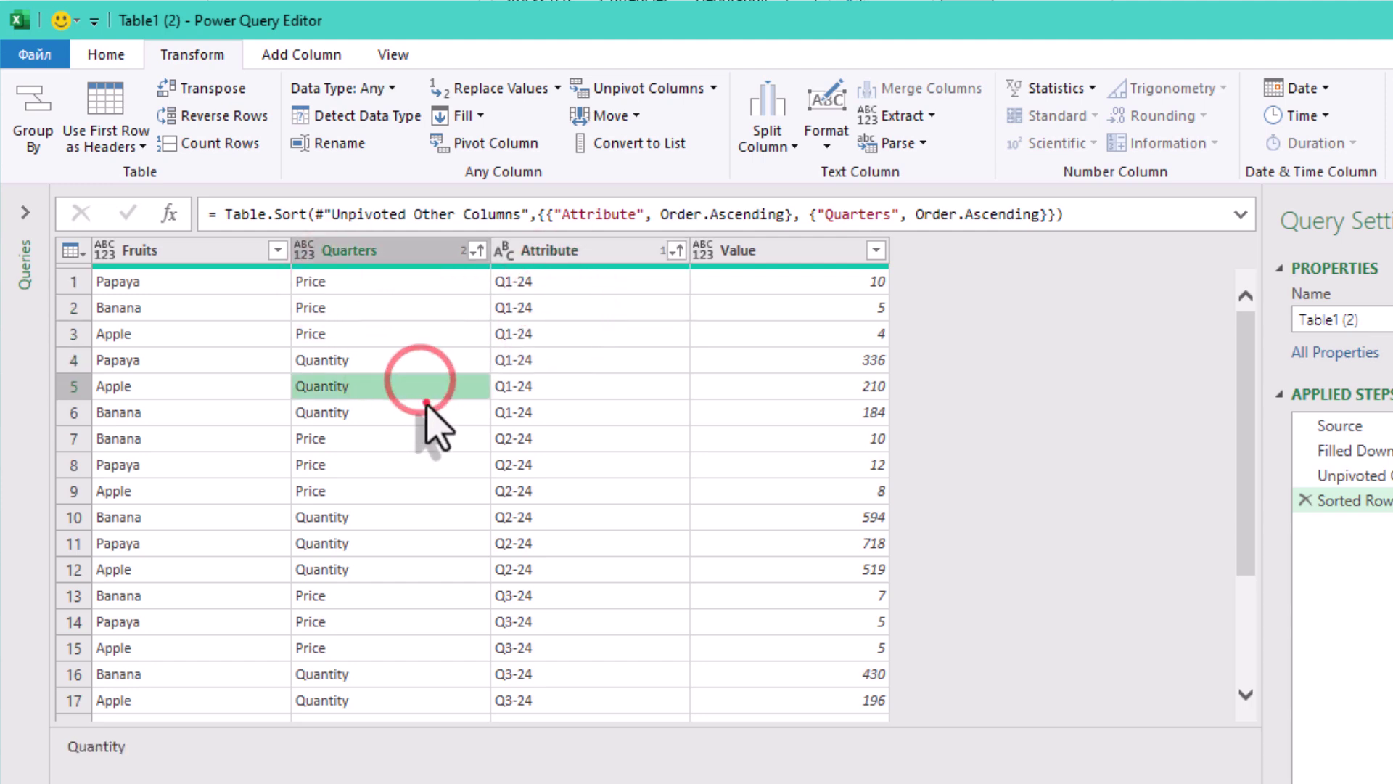
left_click(430, 410)
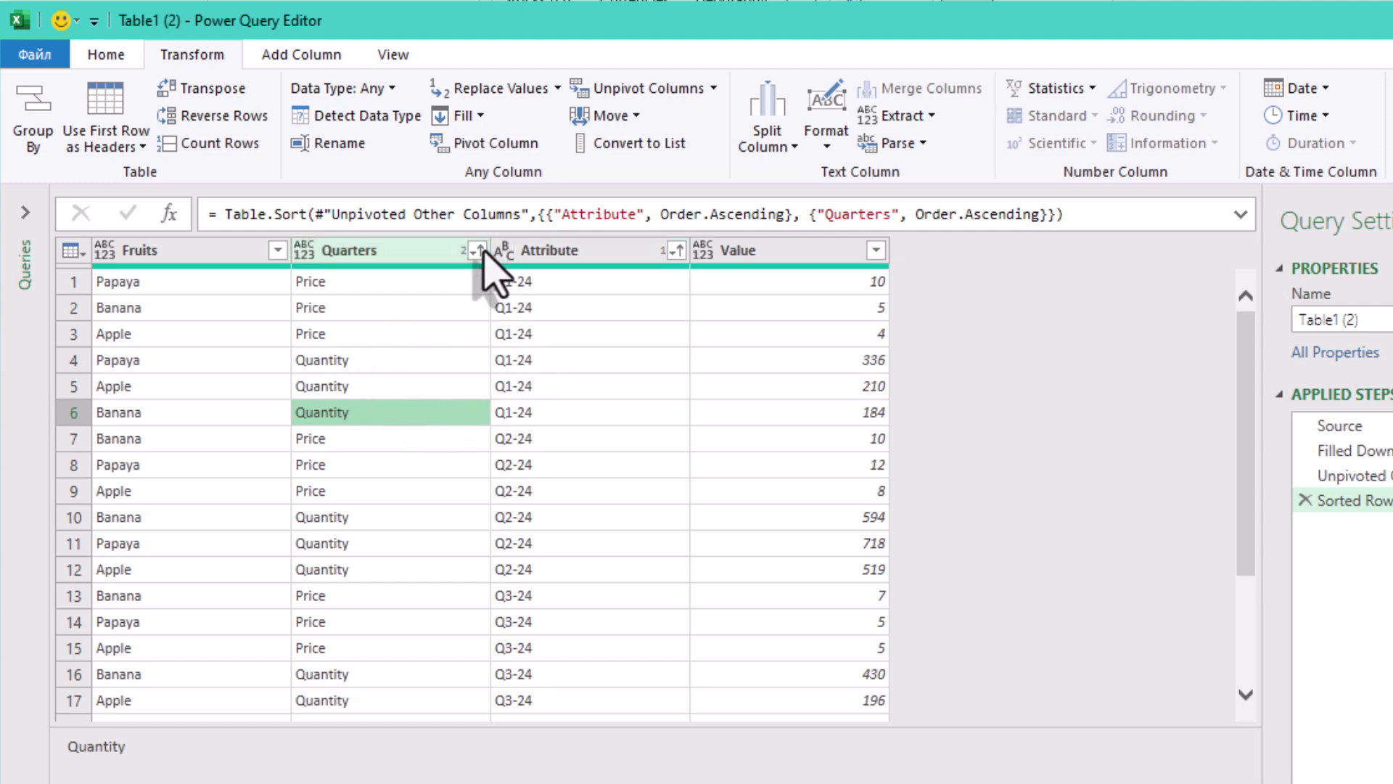
left_click(440, 263)
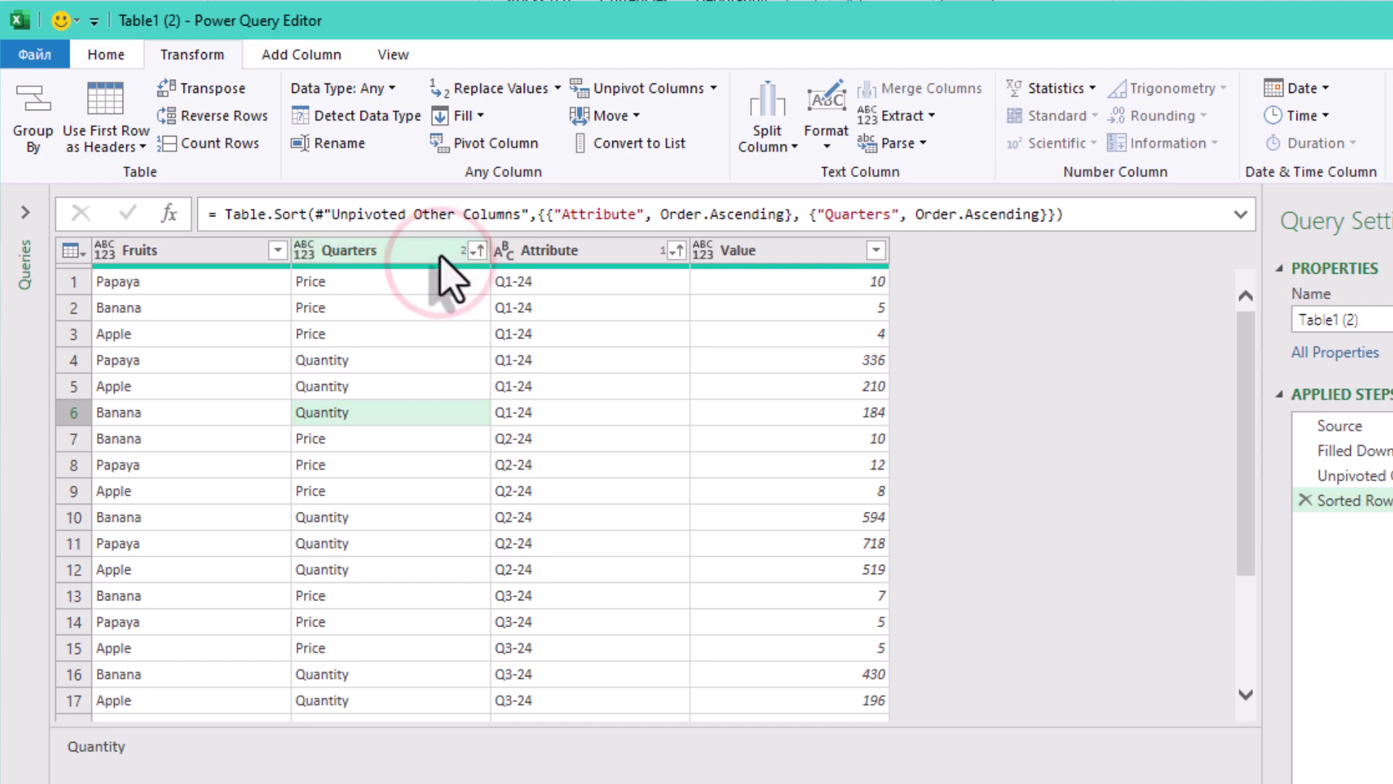
key("Right")
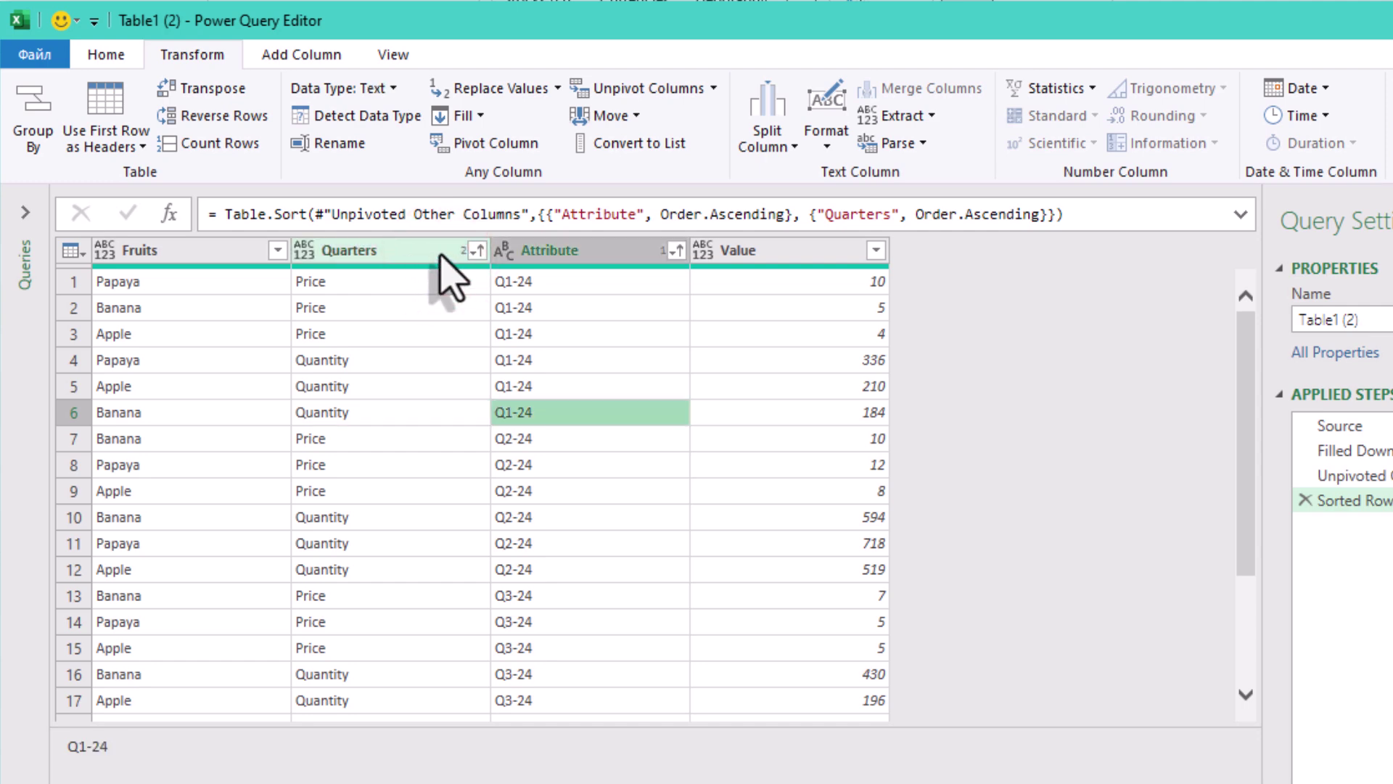
Step: Merge Quarters and Attribute with a custom '-' separator, giving labels like Price-Q1-24
left_click(439, 251)
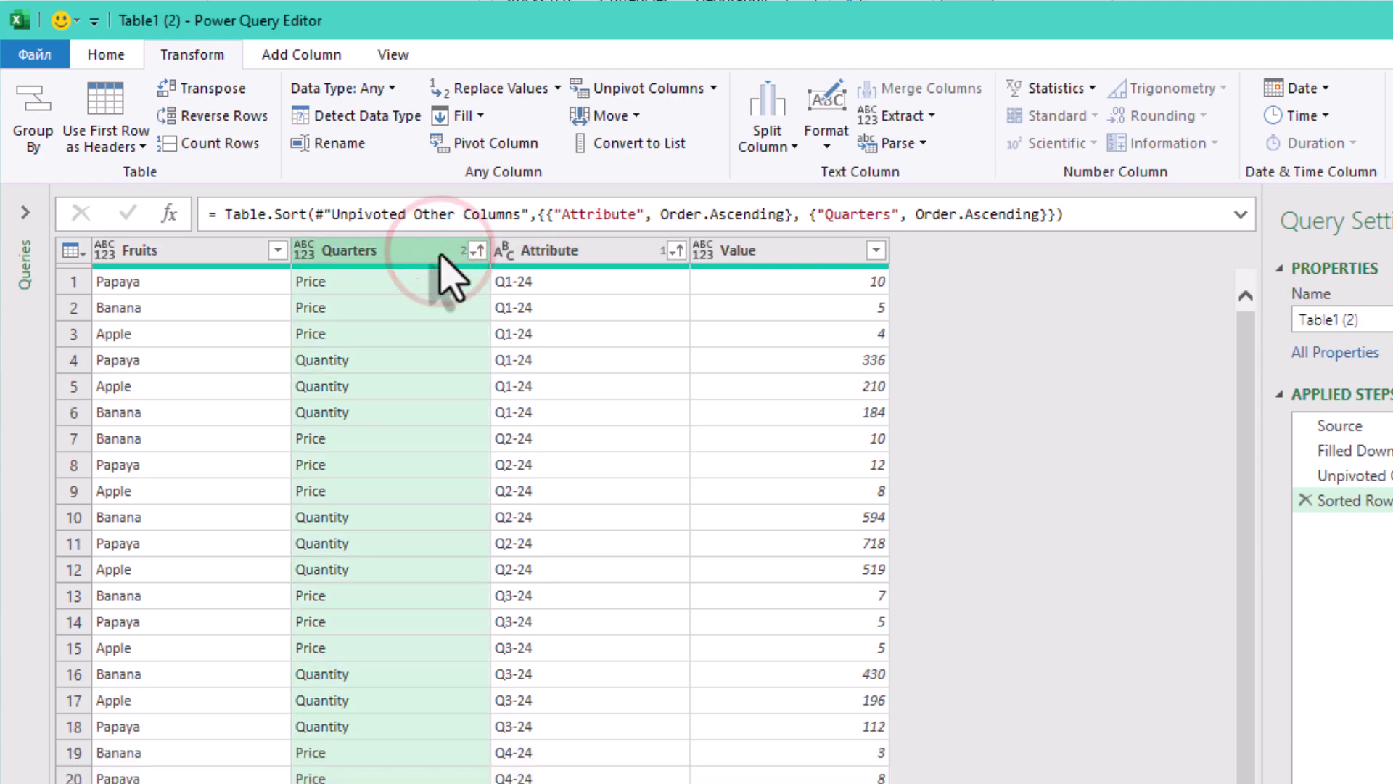
key("shift+Right")
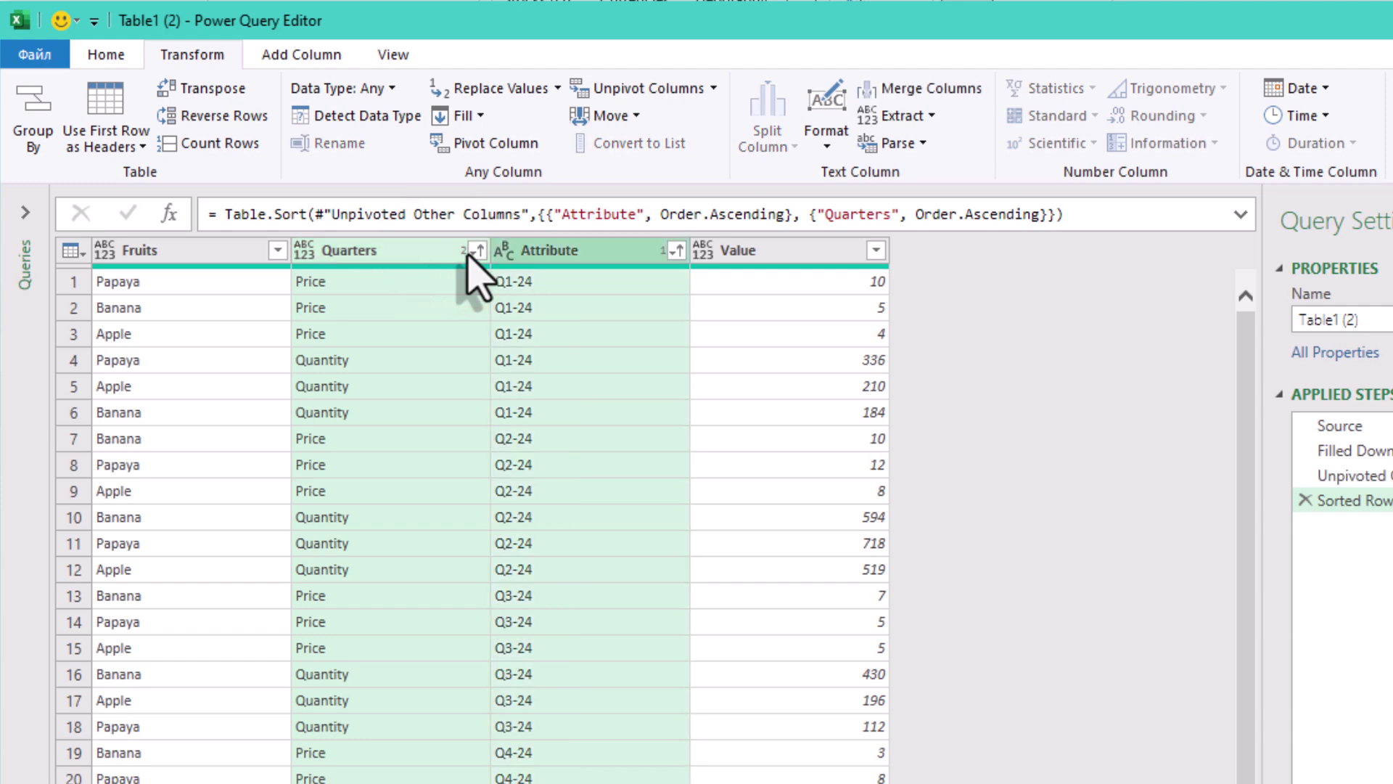
right_click(573, 250)
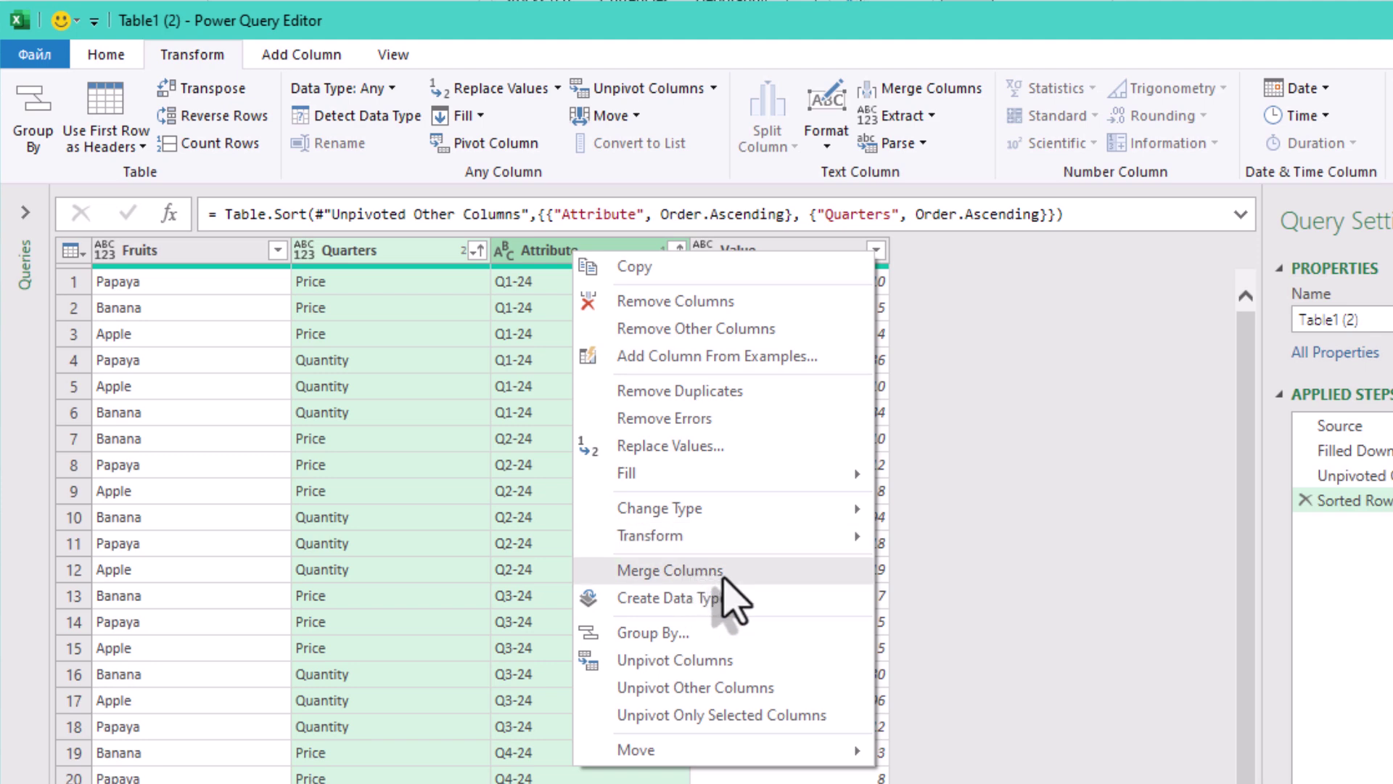
left_click(1067, 389)
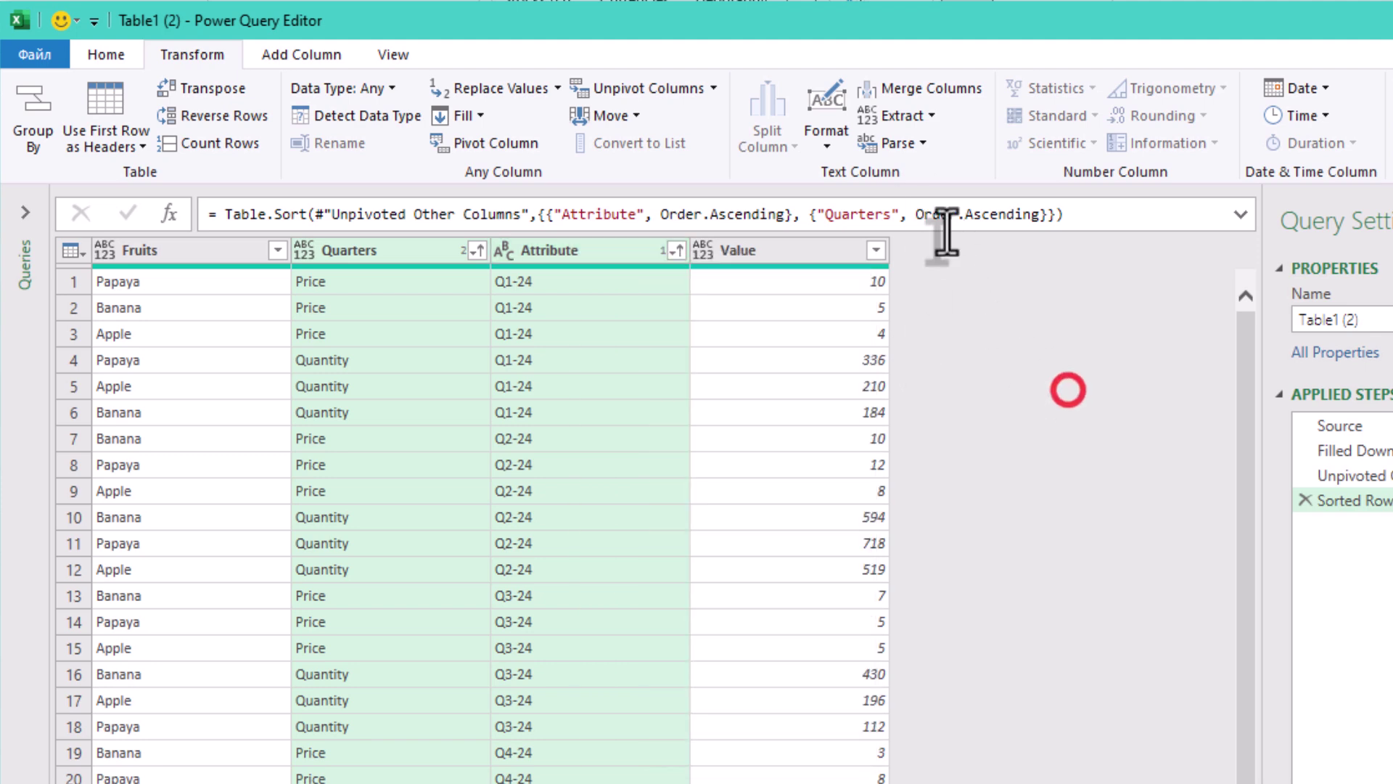
left_click(907, 90)
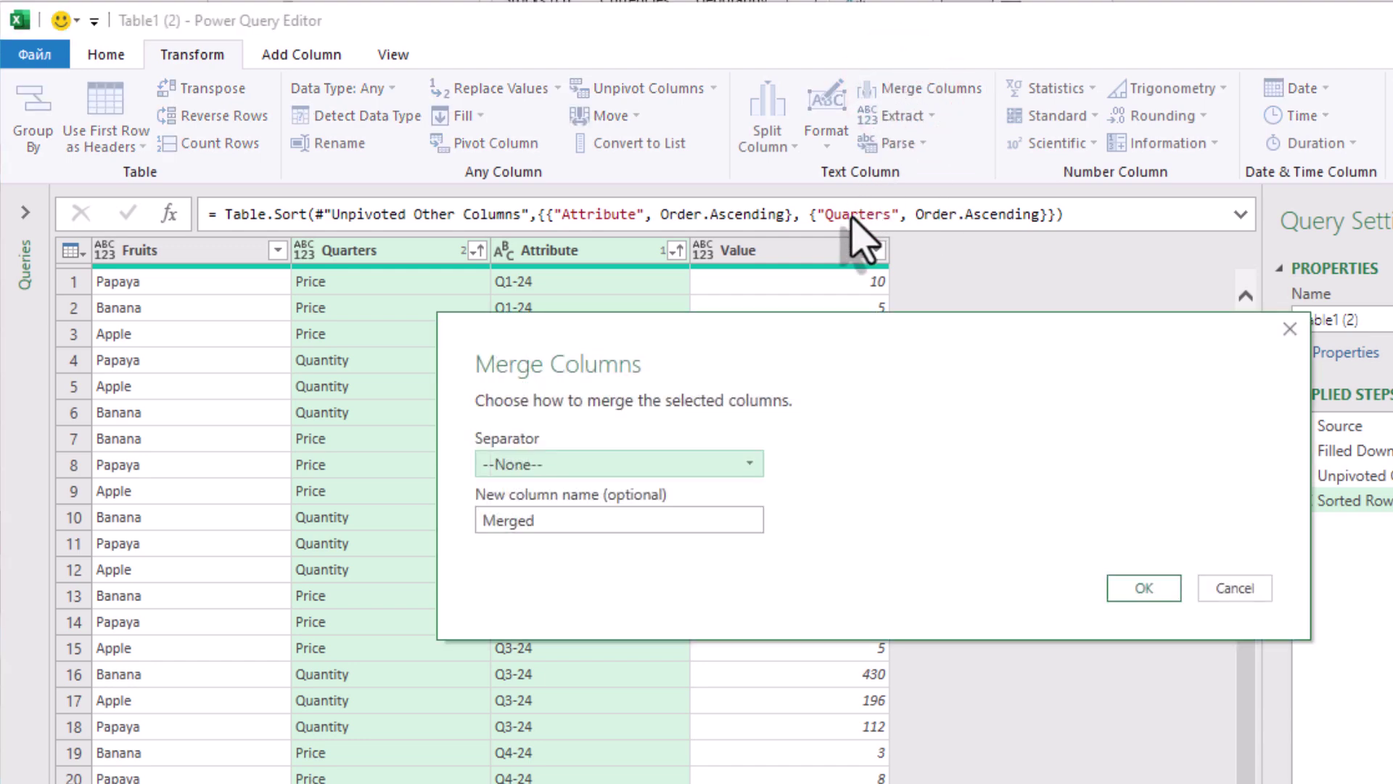
left_click(633, 470)
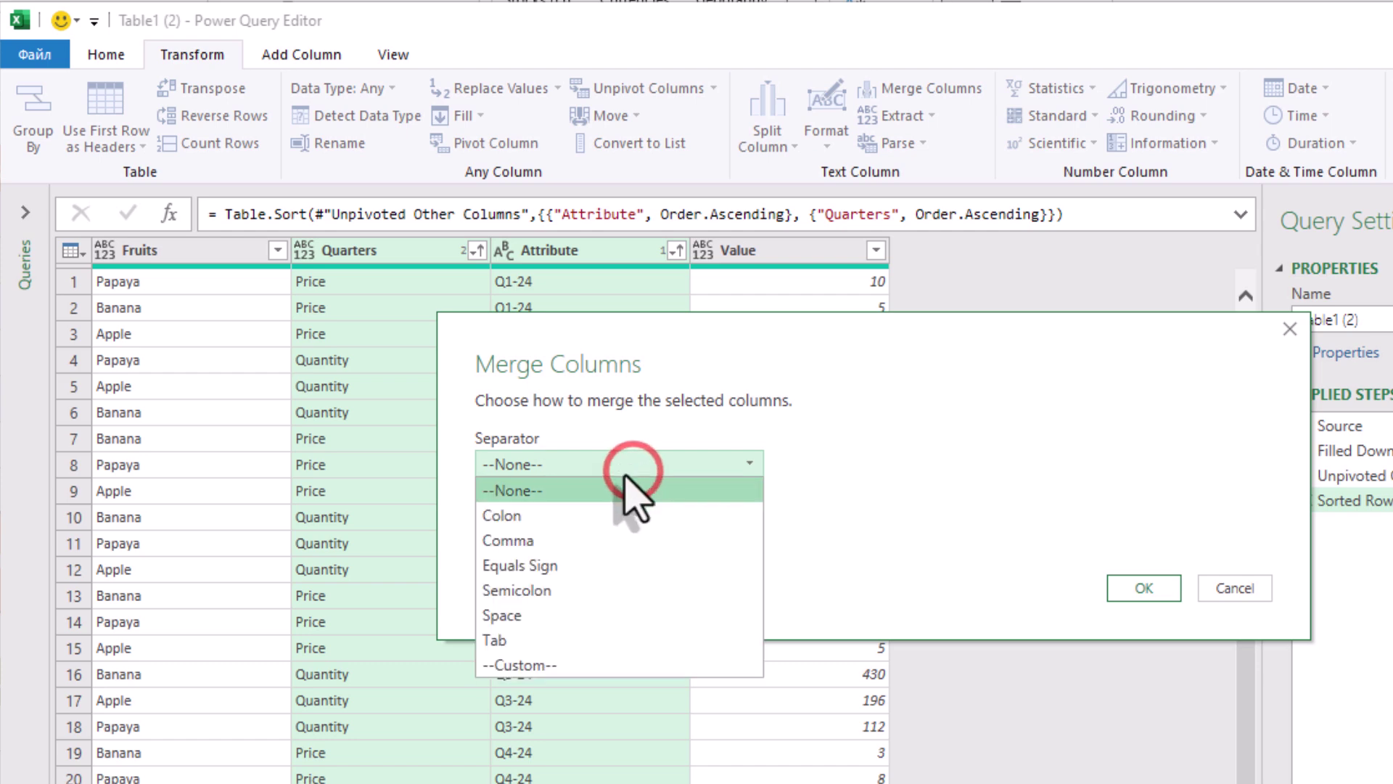
left_click(555, 666)
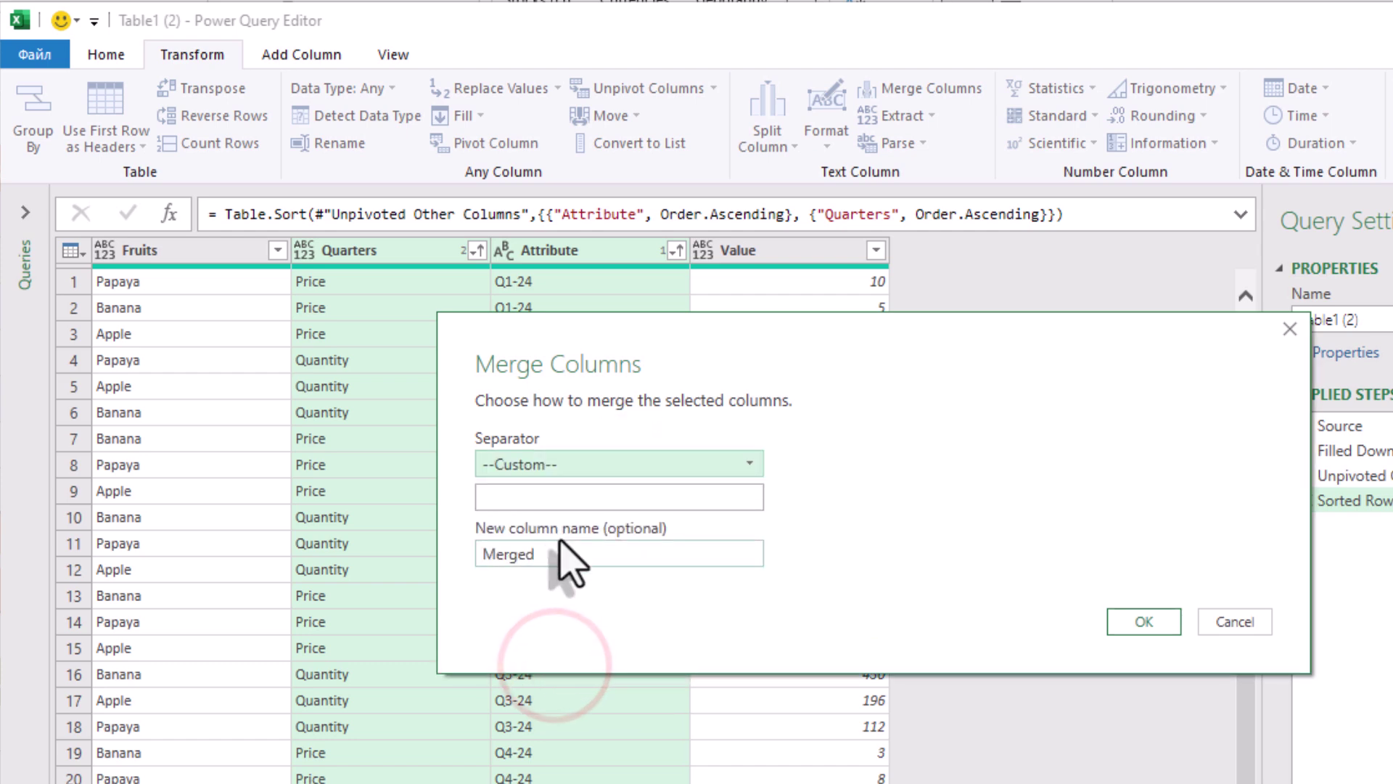
left_click(540, 497)
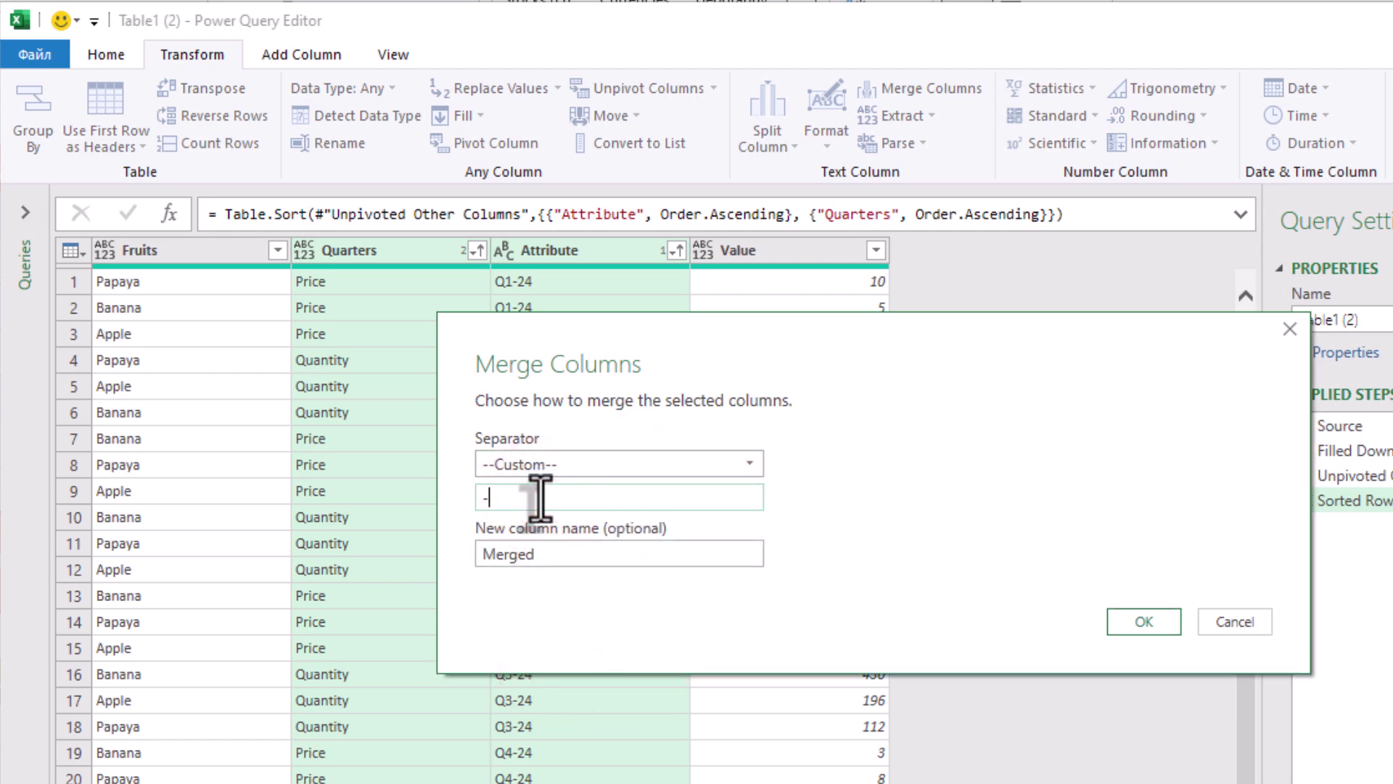
left_click(1145, 622)
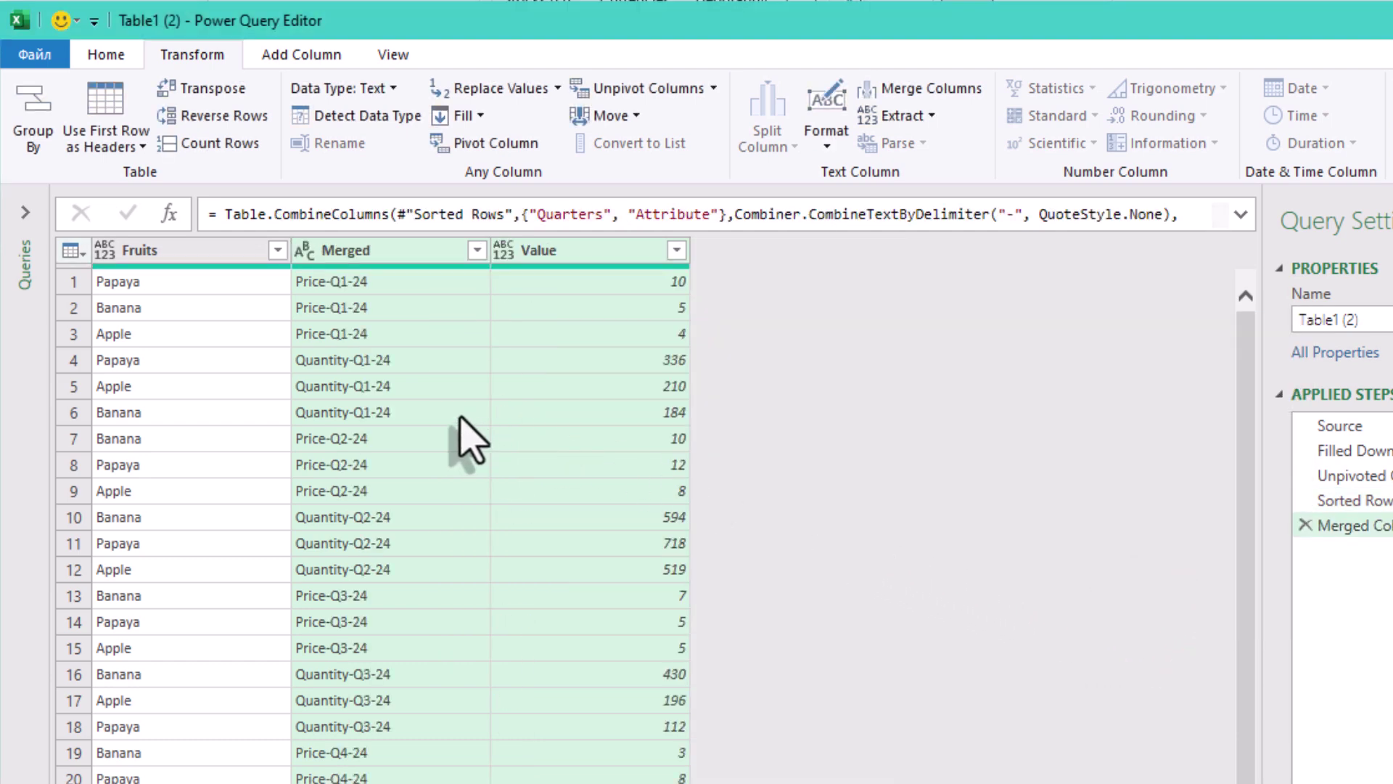
left_click(367, 308)
scroll(367, 341, "down", 2)
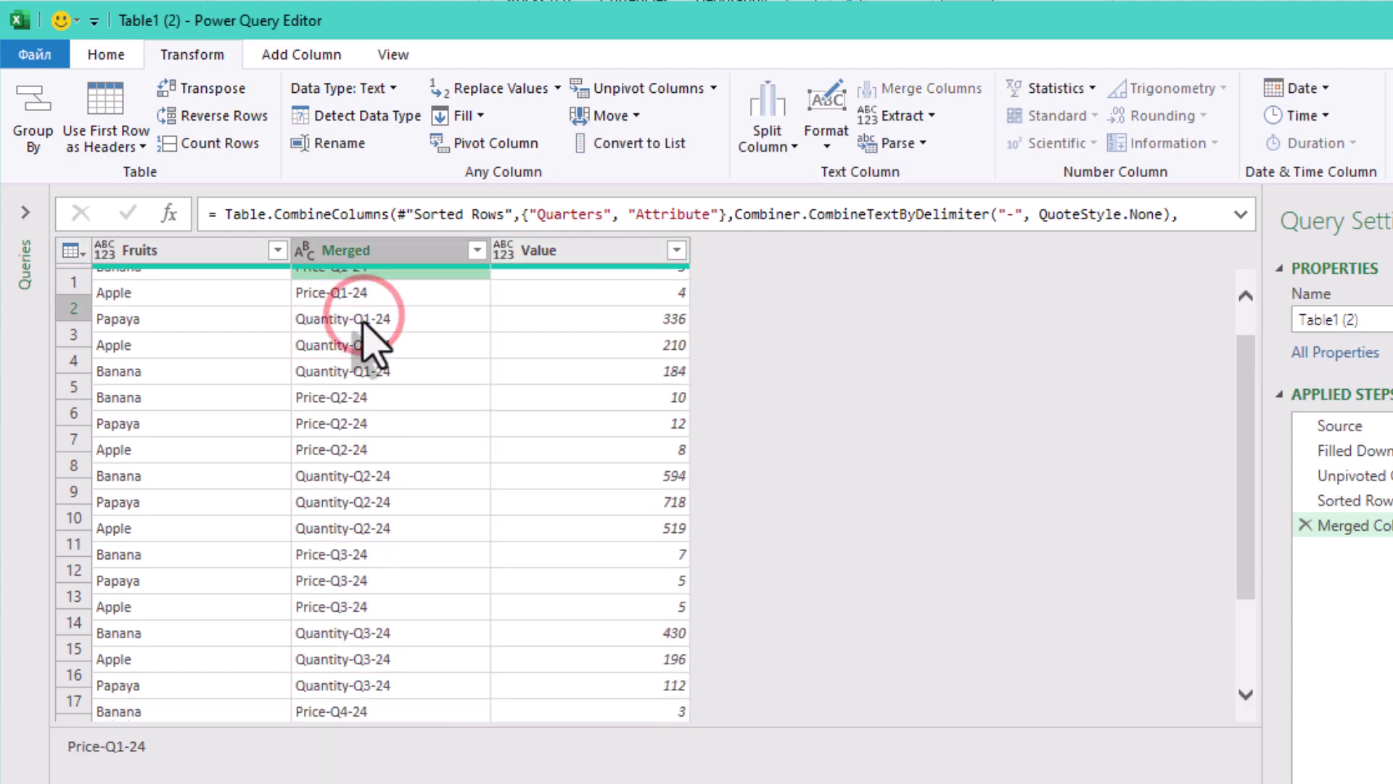
scroll(374, 362, "down", 2)
scroll(381, 367, "up", 3)
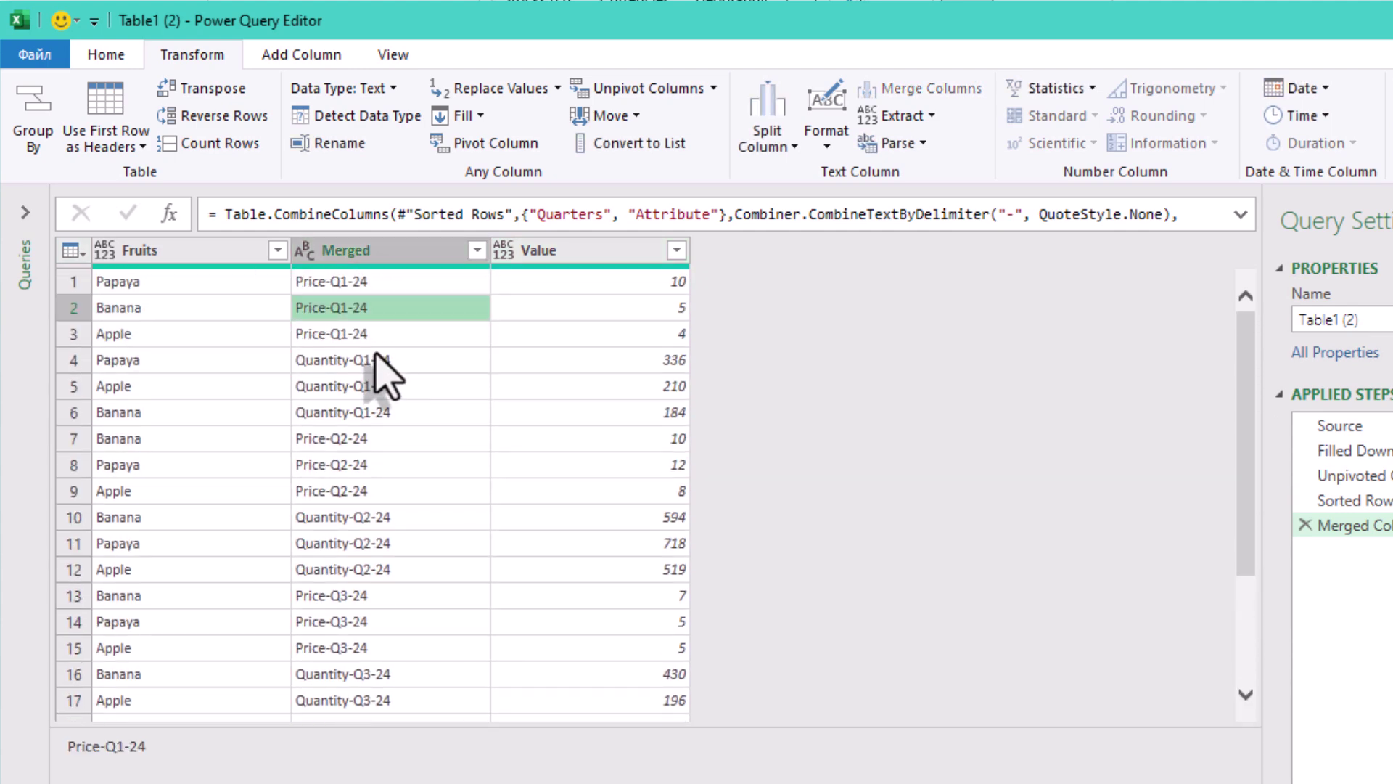
left_click(397, 246)
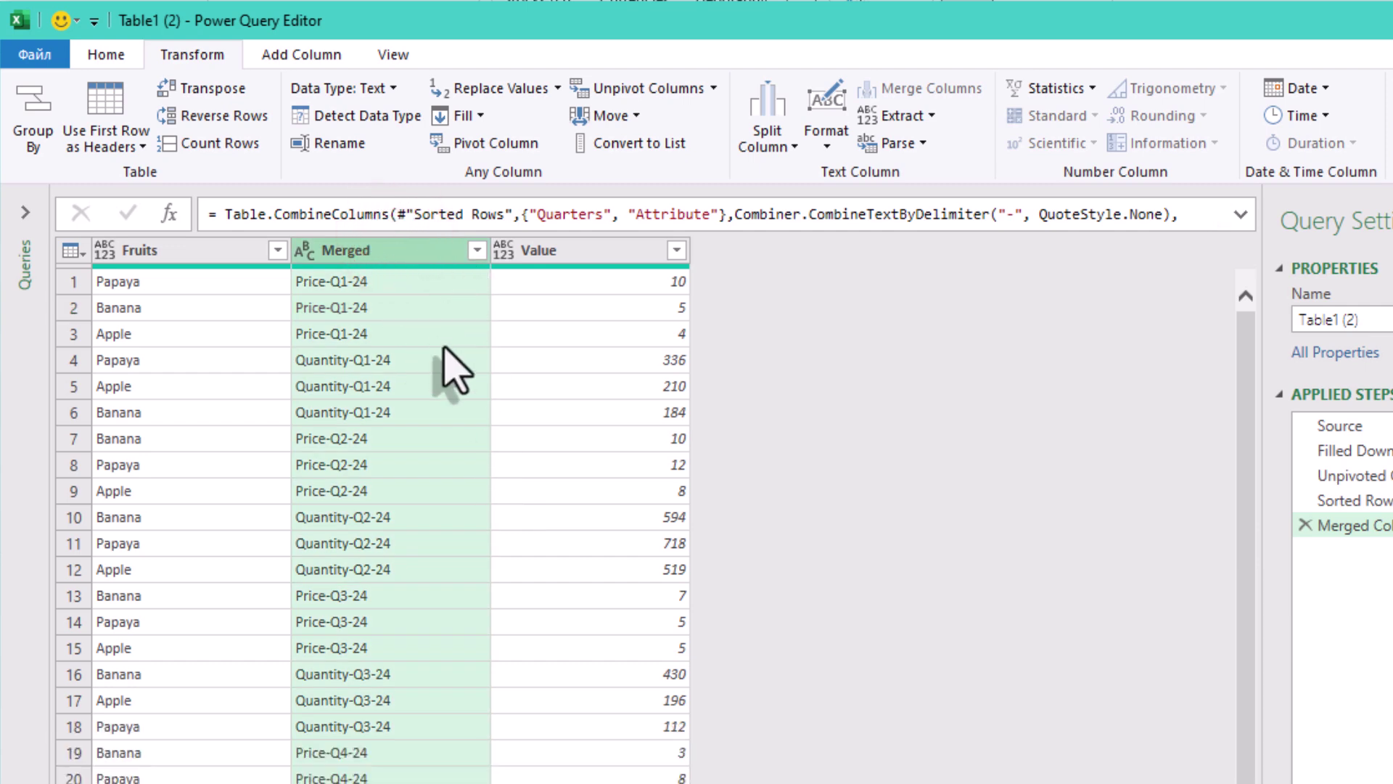
Step: Pivot the Merged column with Value as the values column, leaving one row per fruit
left_click(468, 145)
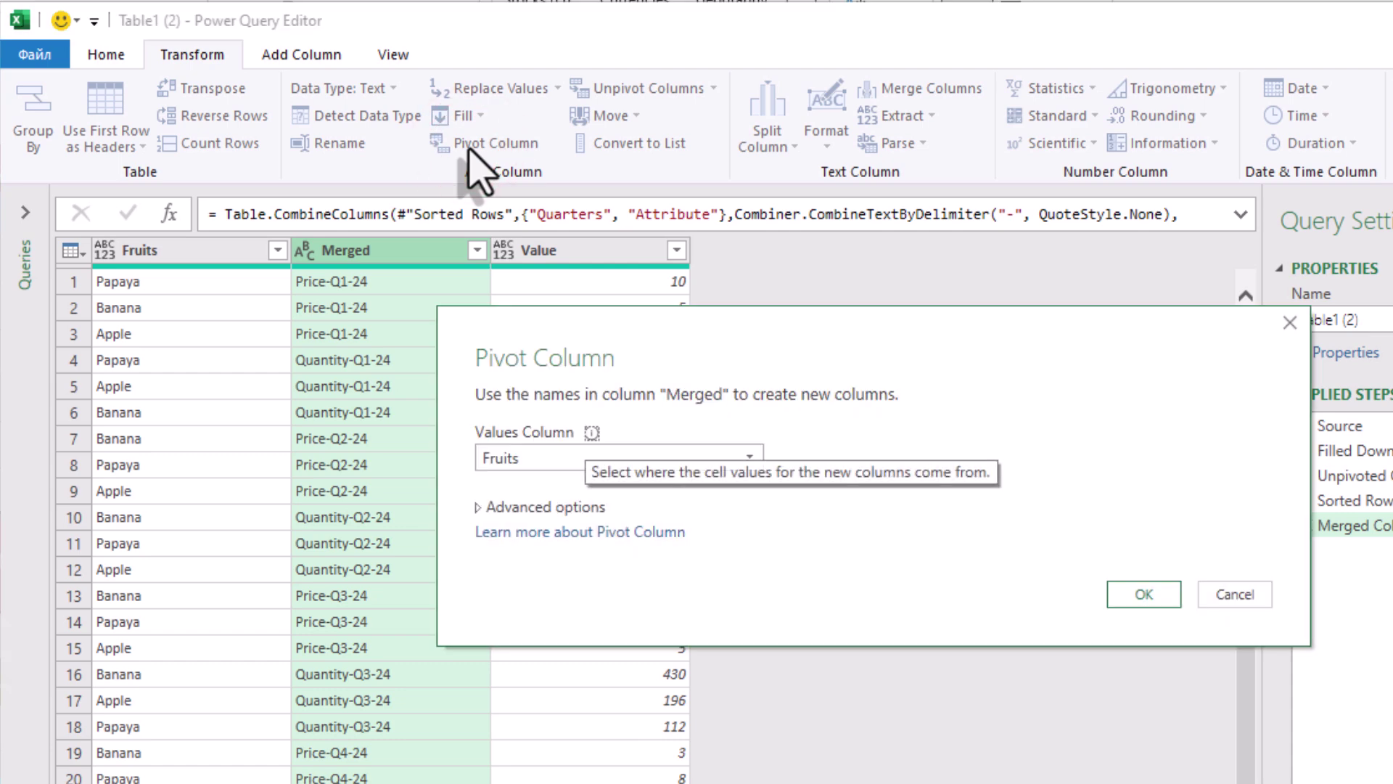
left_click(496, 455)
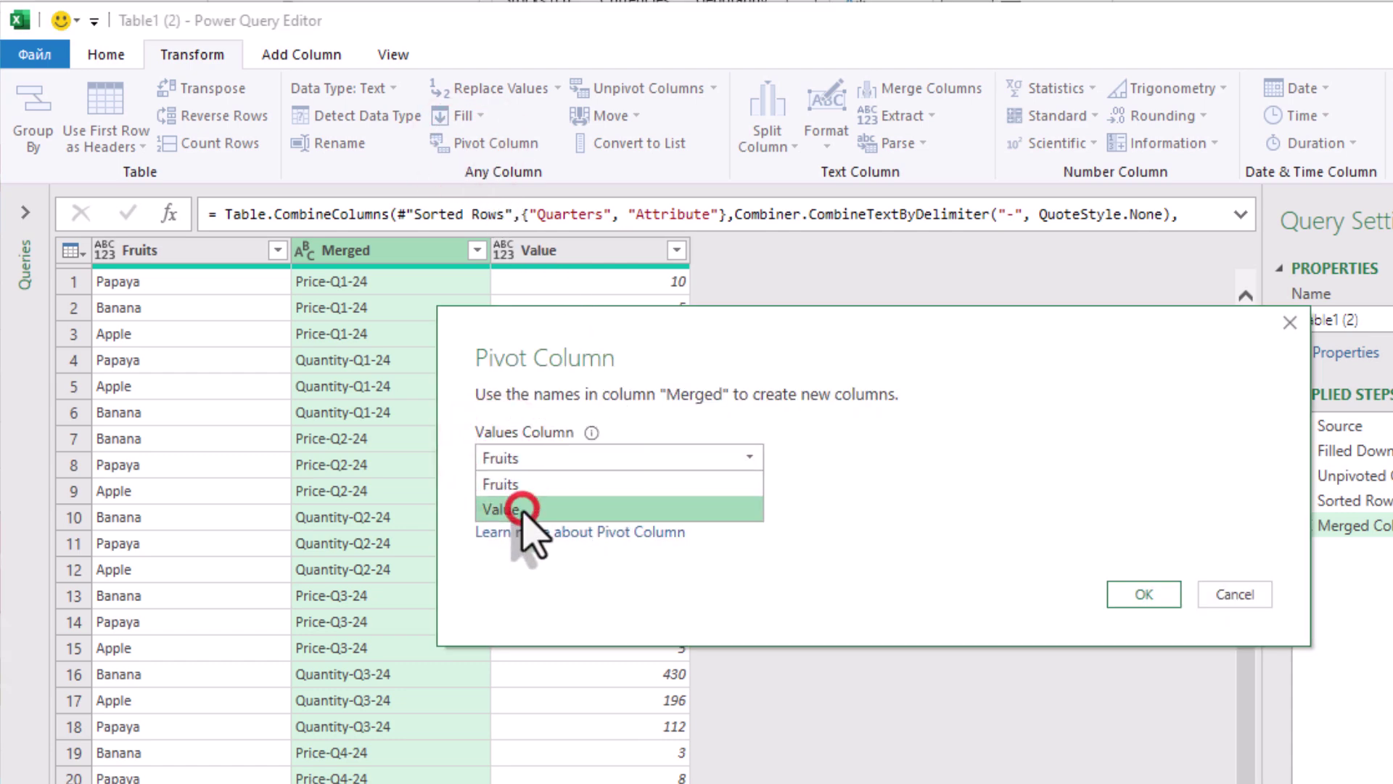
left_click(521, 508)
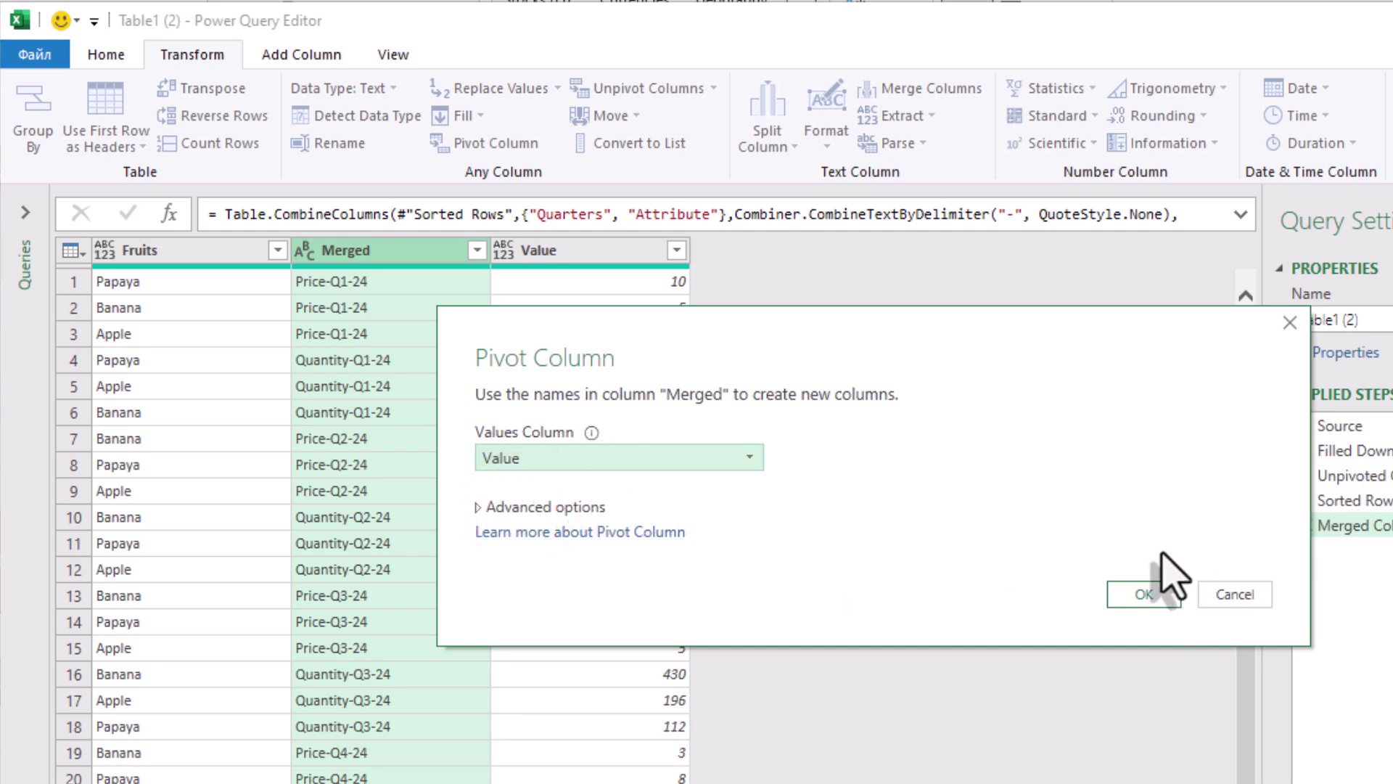
left_click(1148, 601)
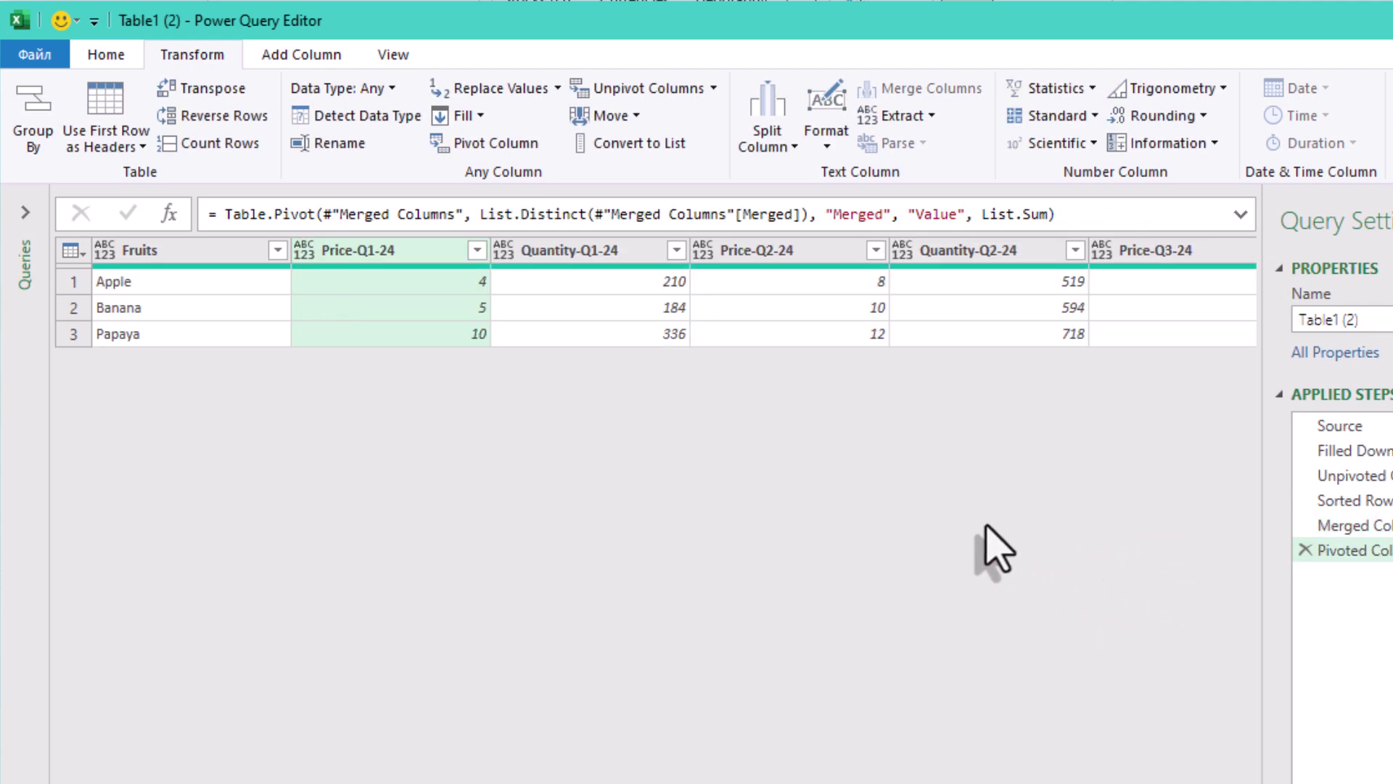
left_click(380, 294)
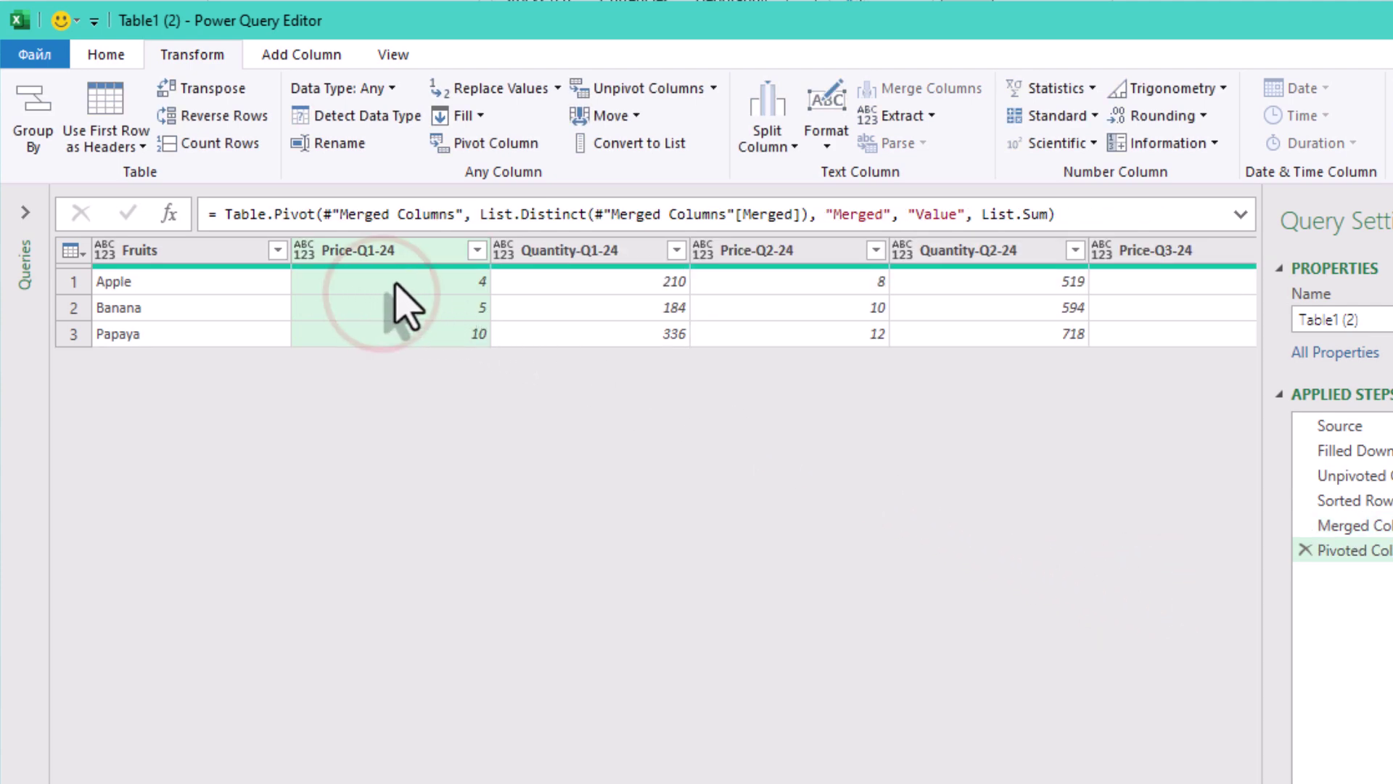
left_click(389, 279)
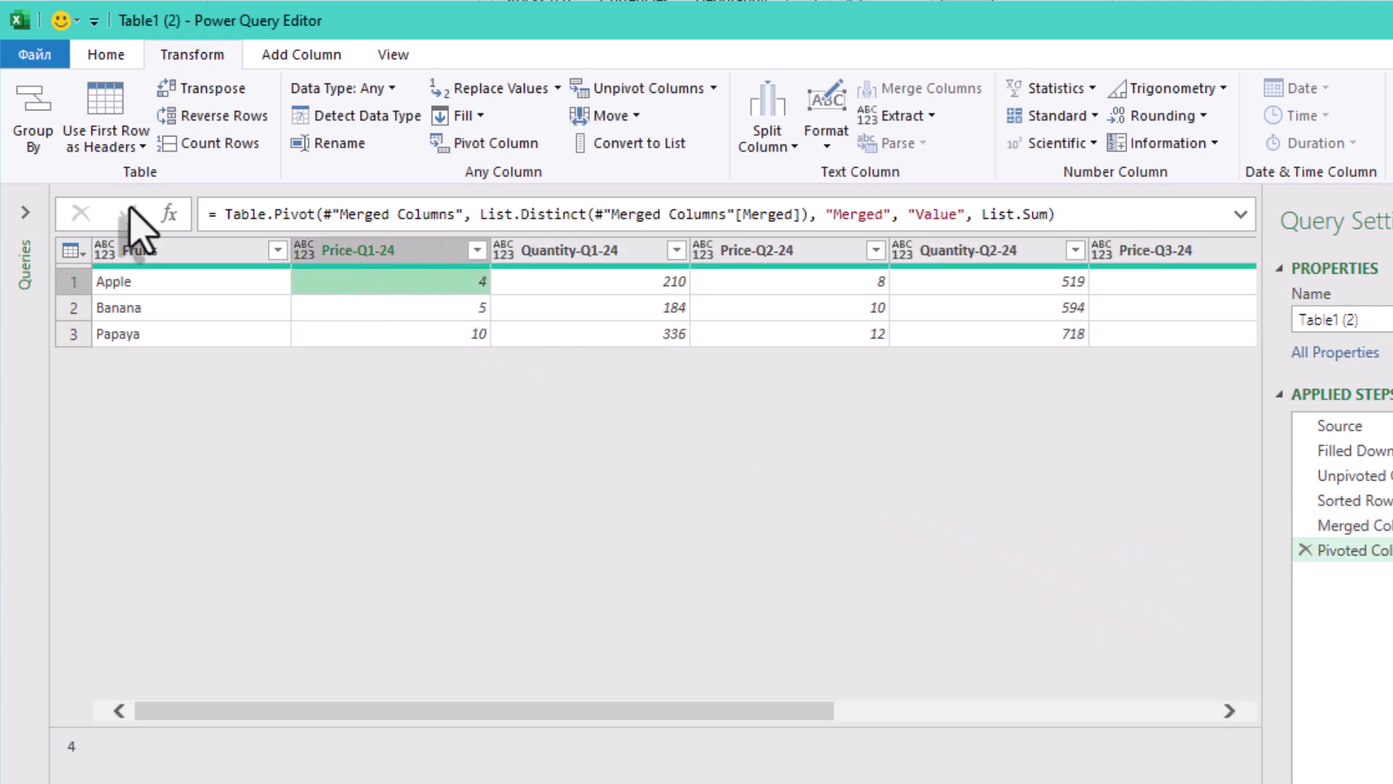
key("Right")
key("Right")
key("Right")
key("Right")
key("Right")
key("Right")
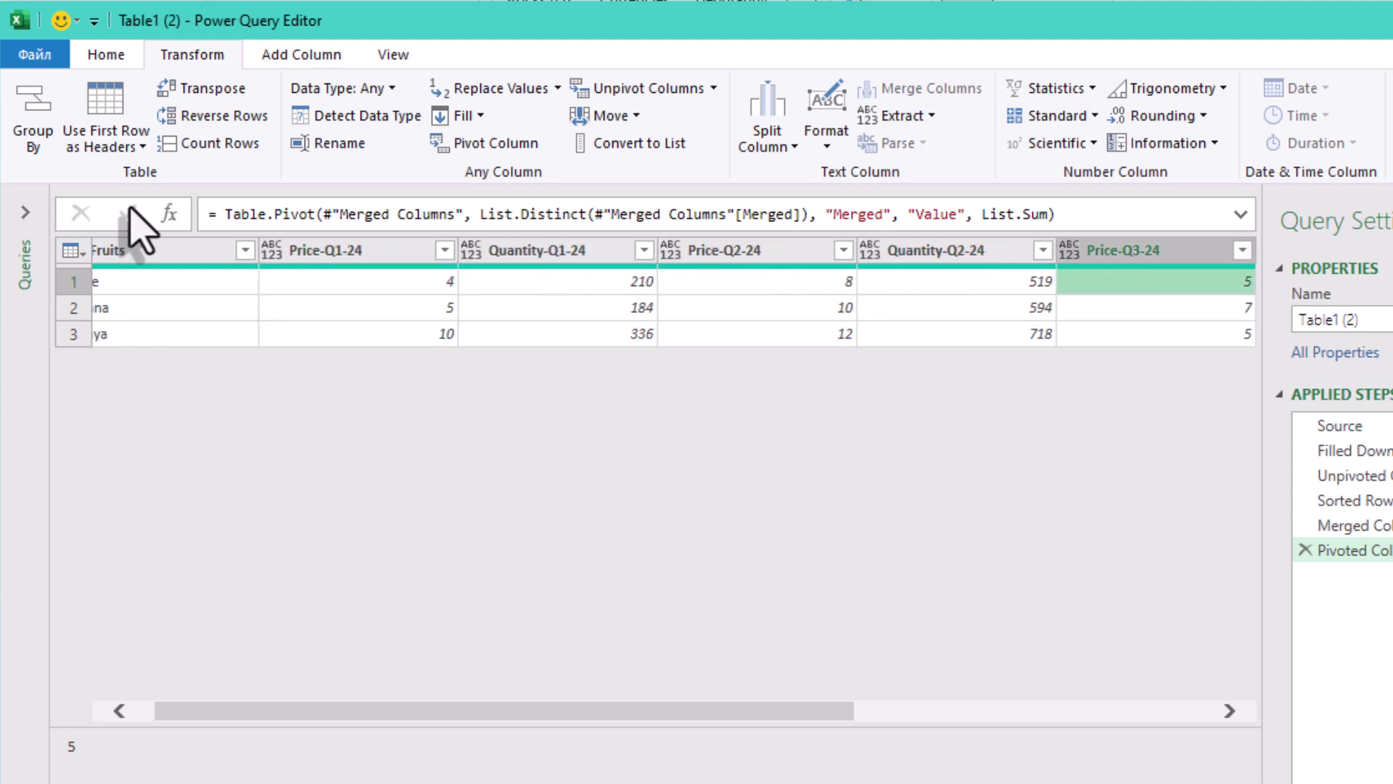
key("Right")
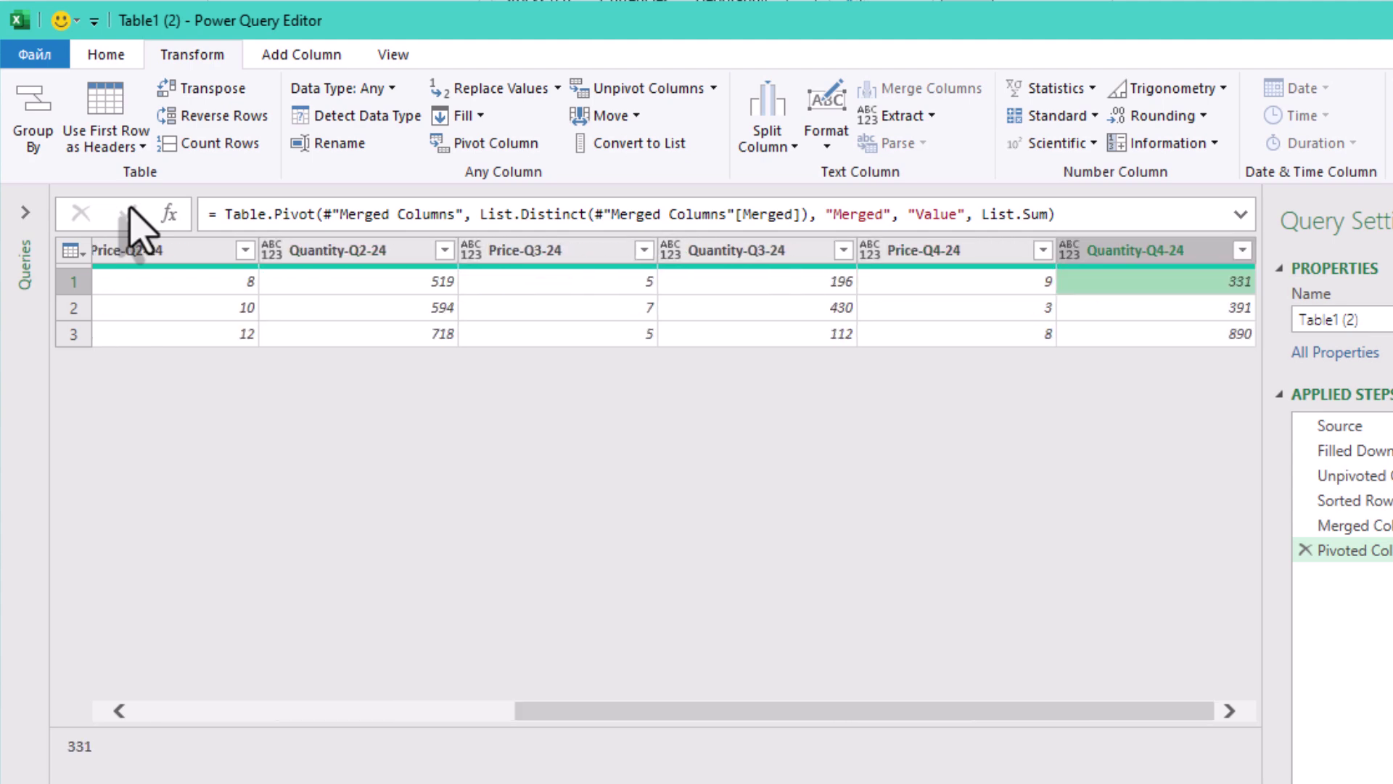